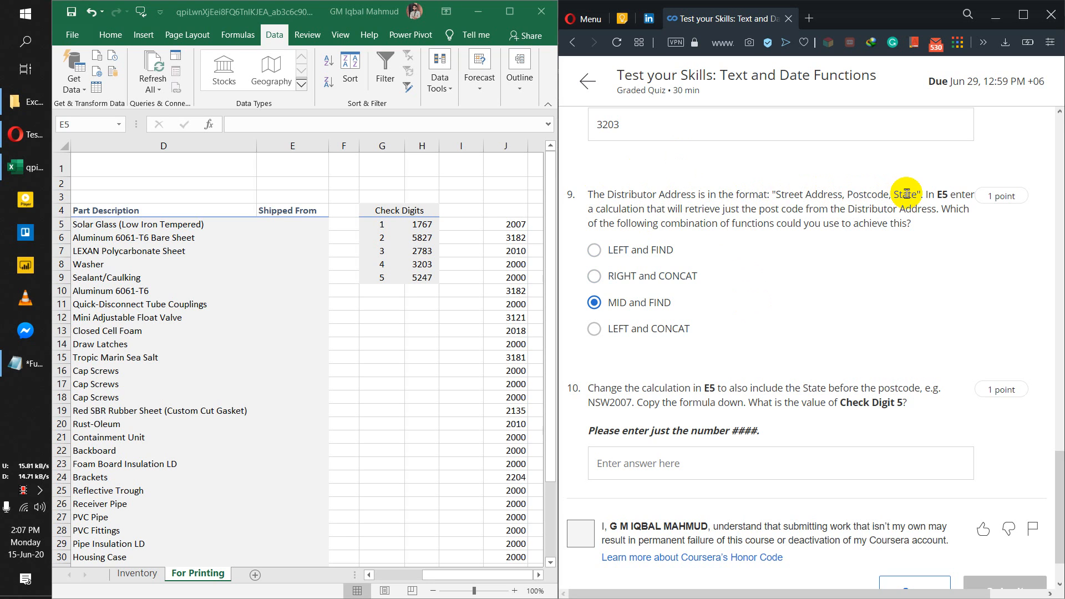
# Examine the Distributor Address column on the Inventory sheet and the post code requirement in question 9.
pyautogui.click(150, 573)
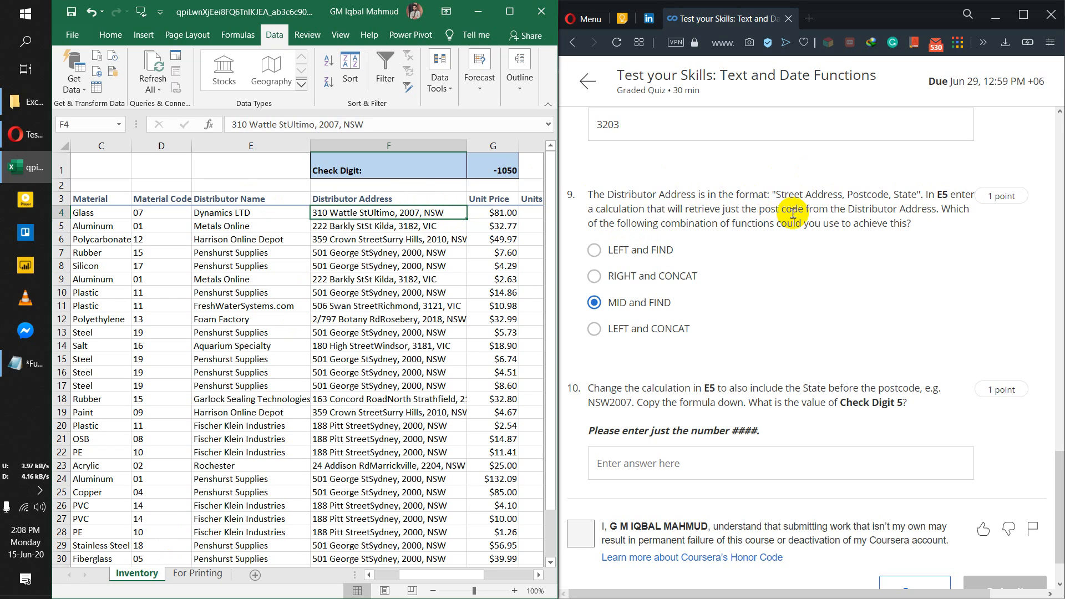
pyautogui.moveTo(722, 210); pyautogui.dragTo(803, 205)
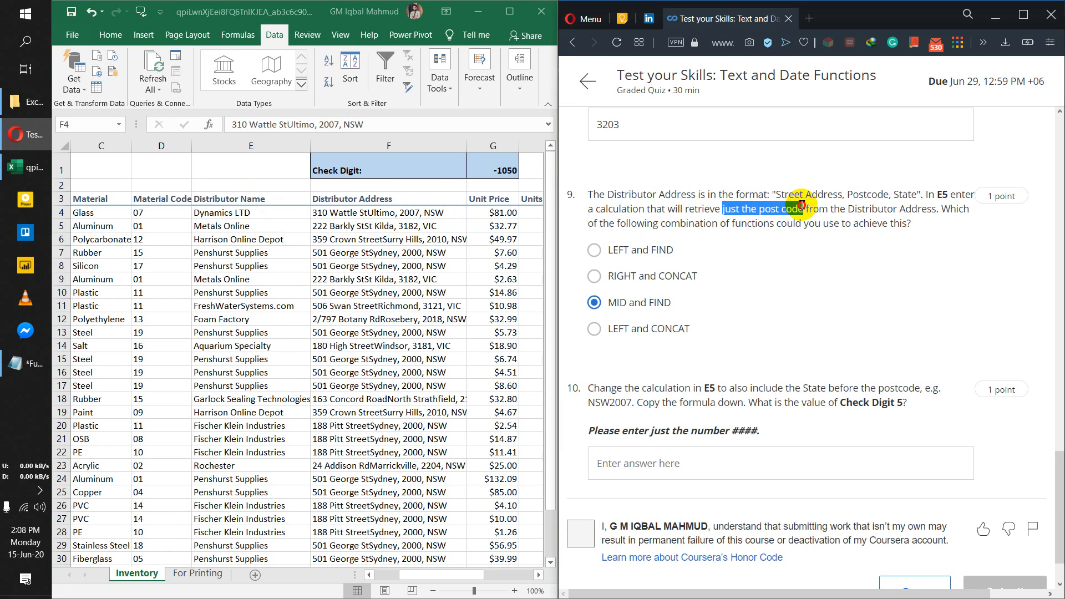
pyautogui.click(933, 209)
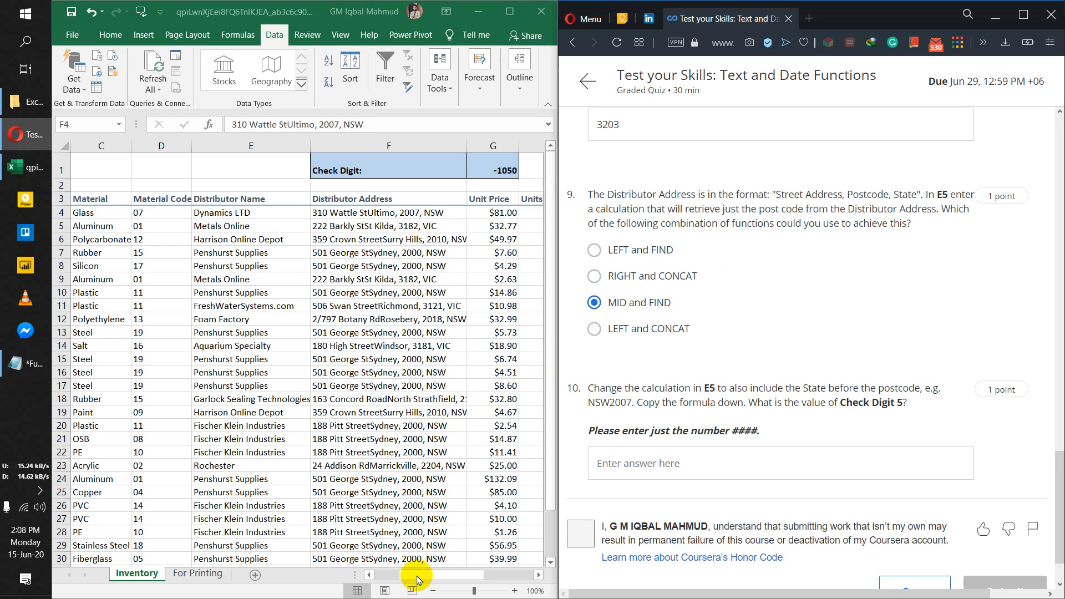
# Start a MID formula in cell E5 of the For Printing sheet with Inventory!F4 as its text.
pyautogui.click(203, 574)
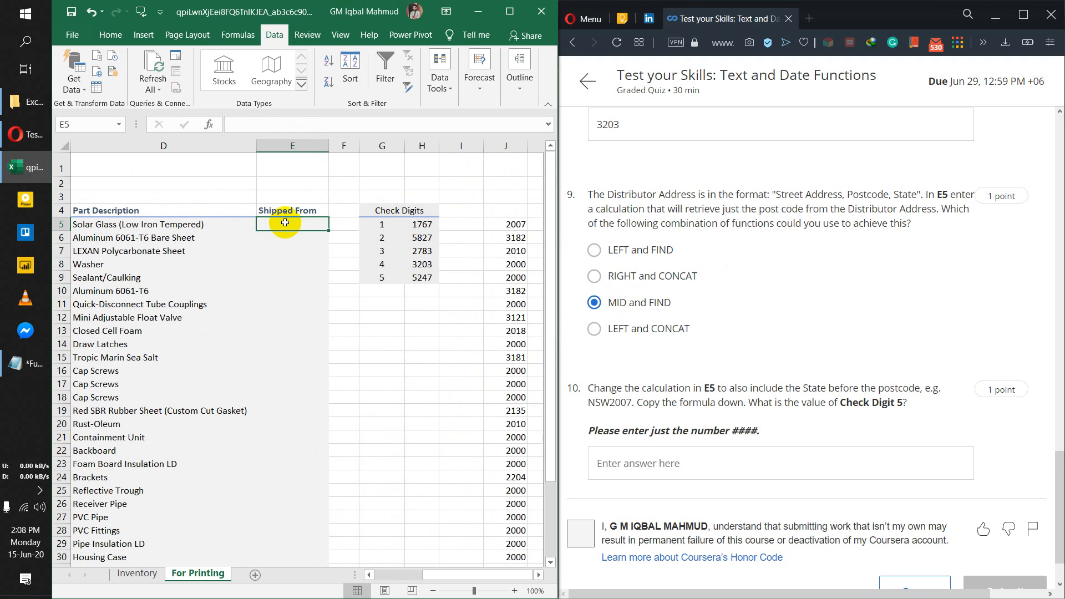
pyautogui.write('=')
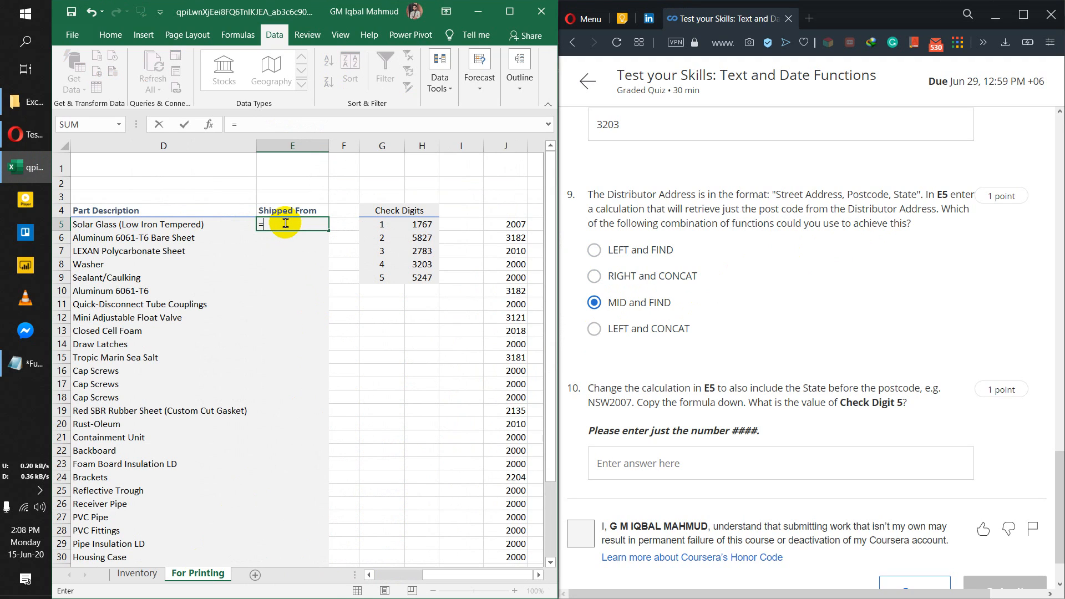
pyautogui.write('mid')
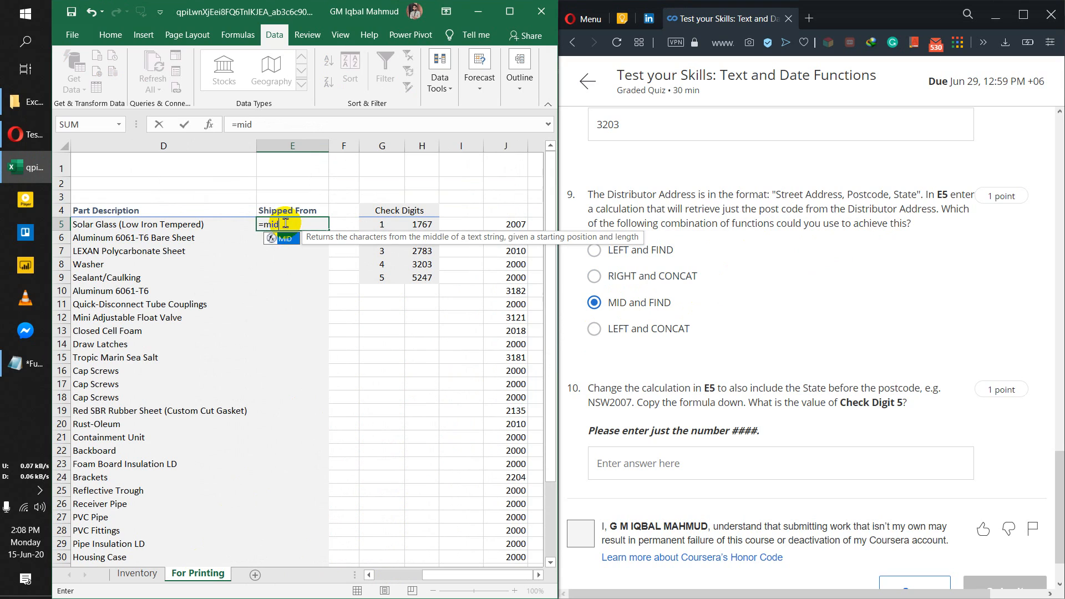
pyautogui.press('Tab')
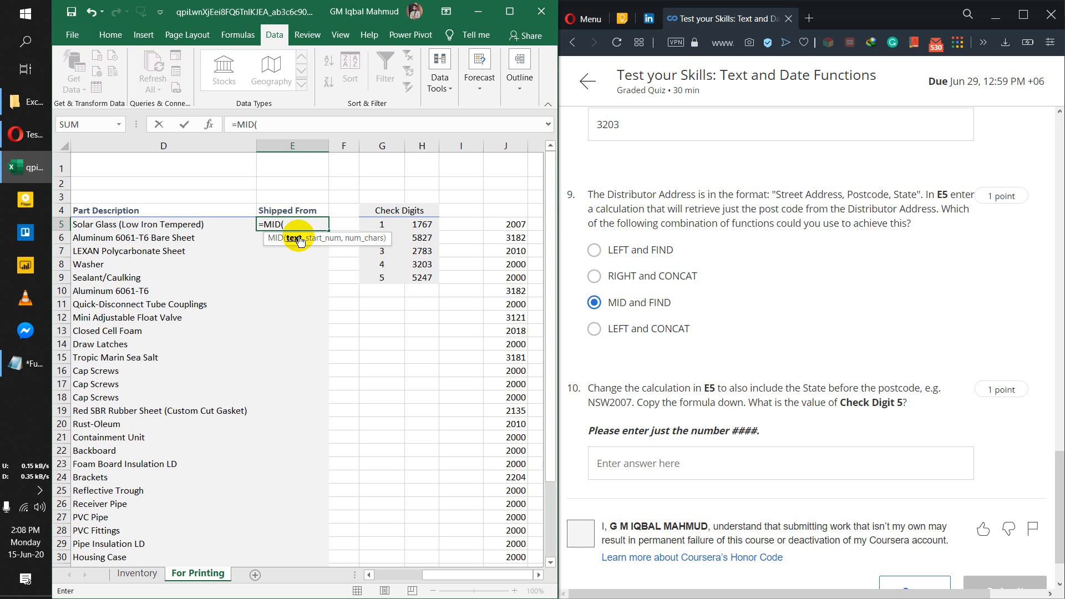
pyautogui.click(140, 575)
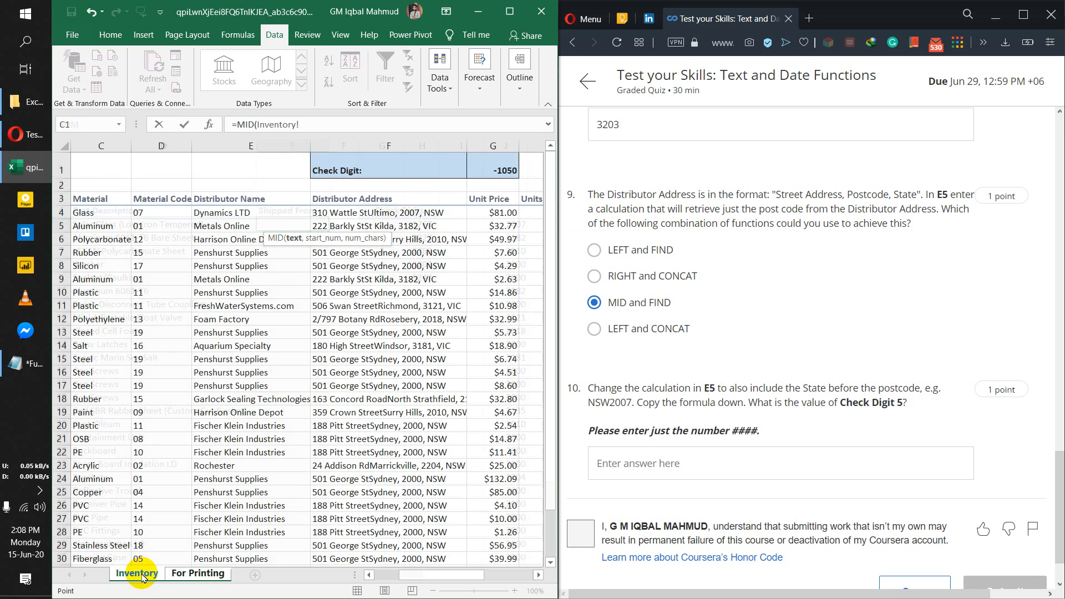
pyautogui.click(355, 216)
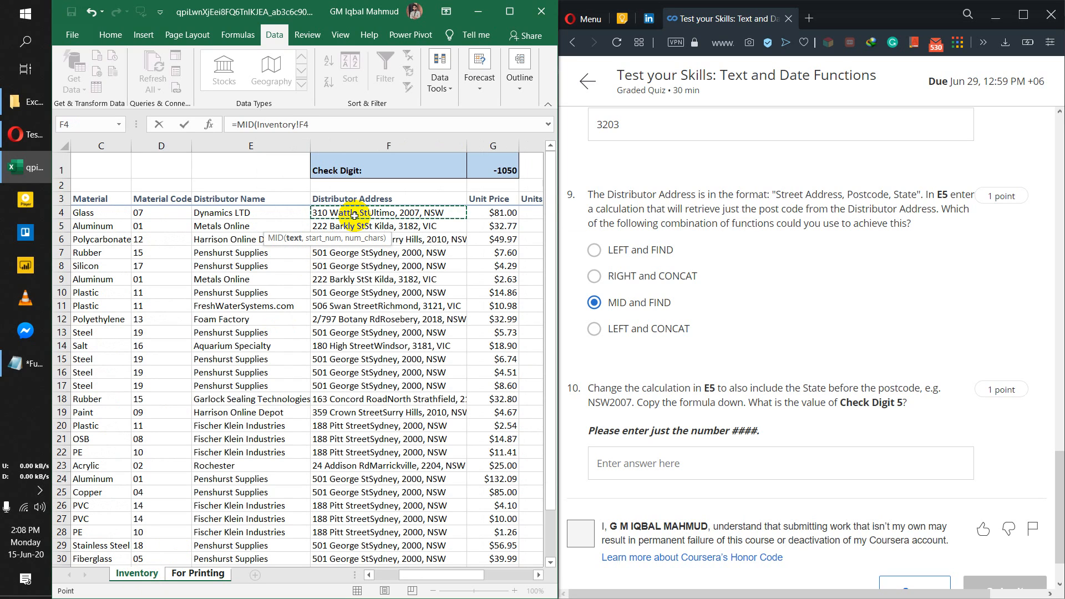
pyautogui.write(',')
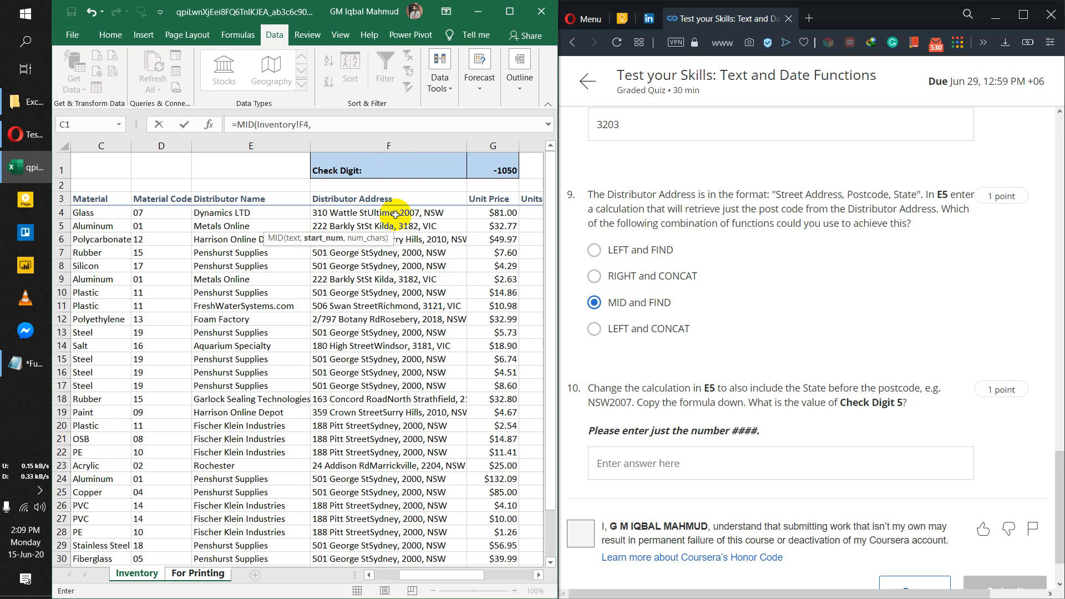
# Use FIND(", ",Inventory!F4) as the start position in the MID formula.
pyautogui.click(351, 124)
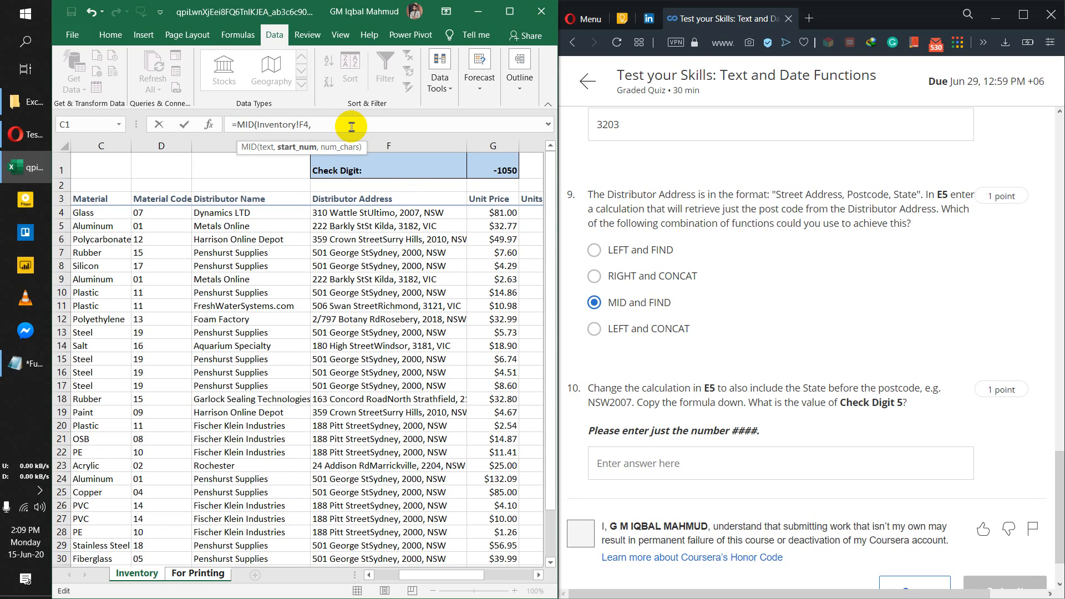
pyautogui.write('fim')
pyautogui.press('BackSpace')
pyautogui.press('Tab')
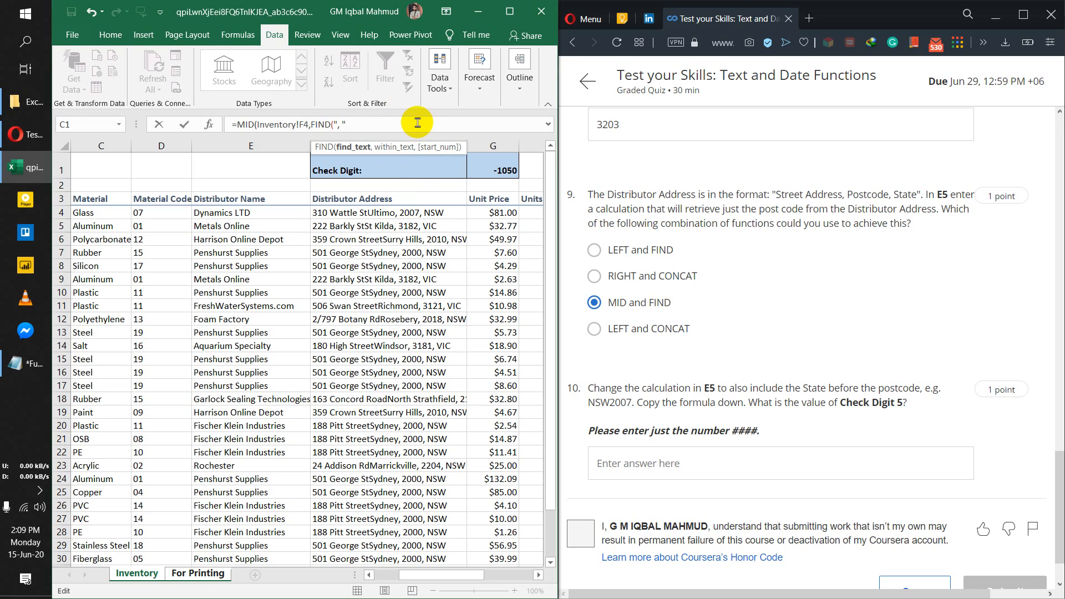
pyautogui.write(',')
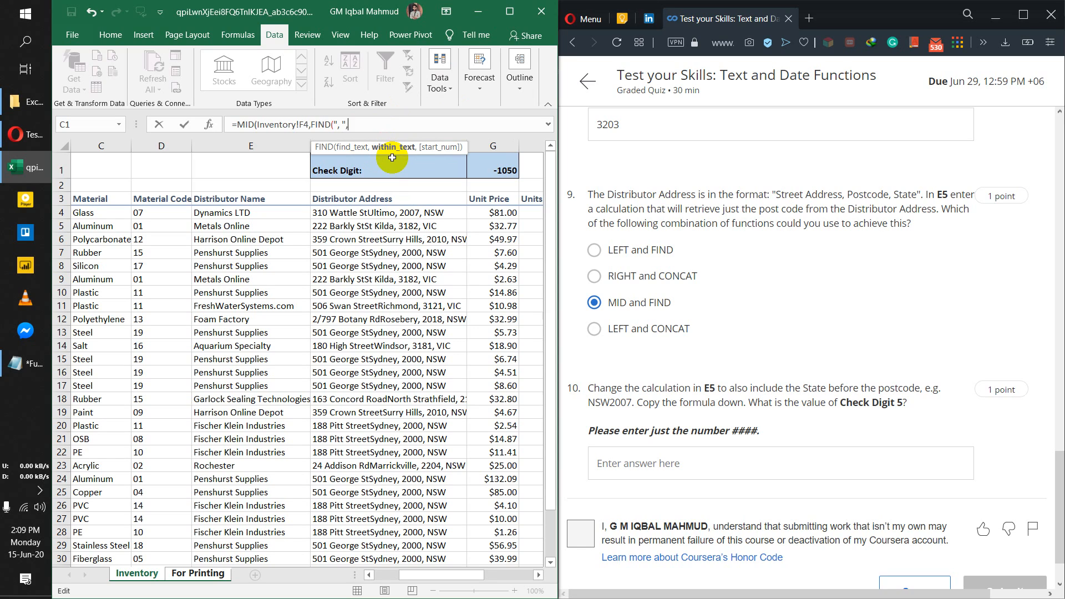
pyautogui.click(394, 213)
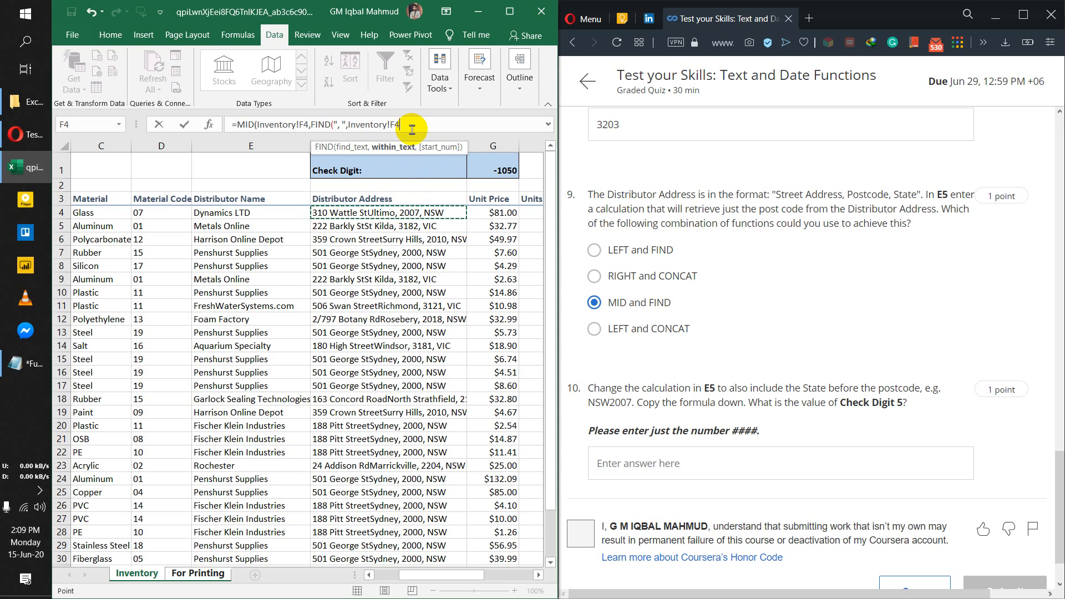
pyautogui.write(',')
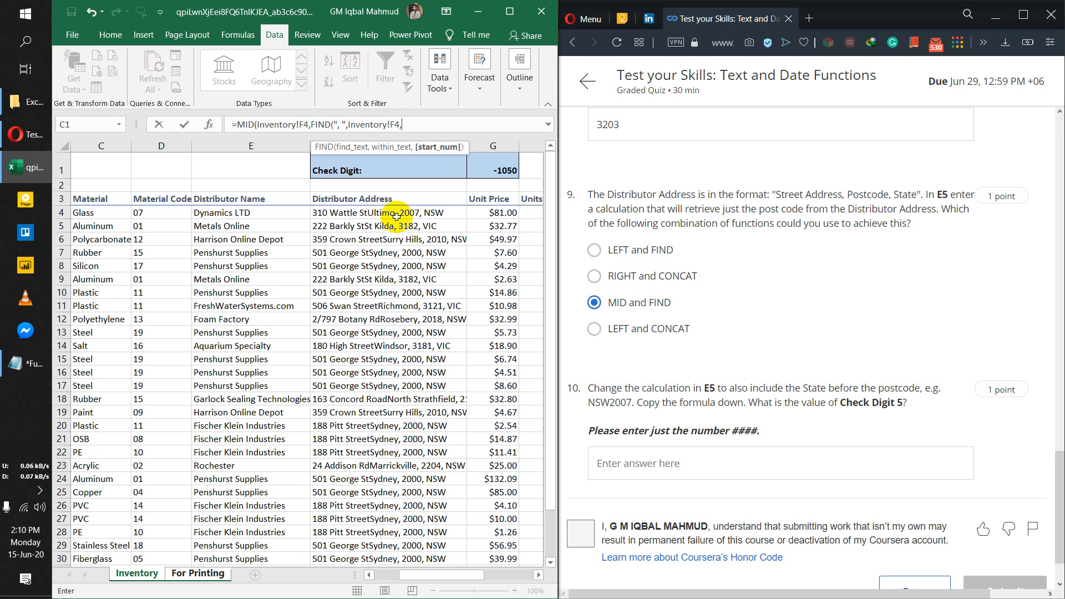
pyautogui.press('BackSpace')
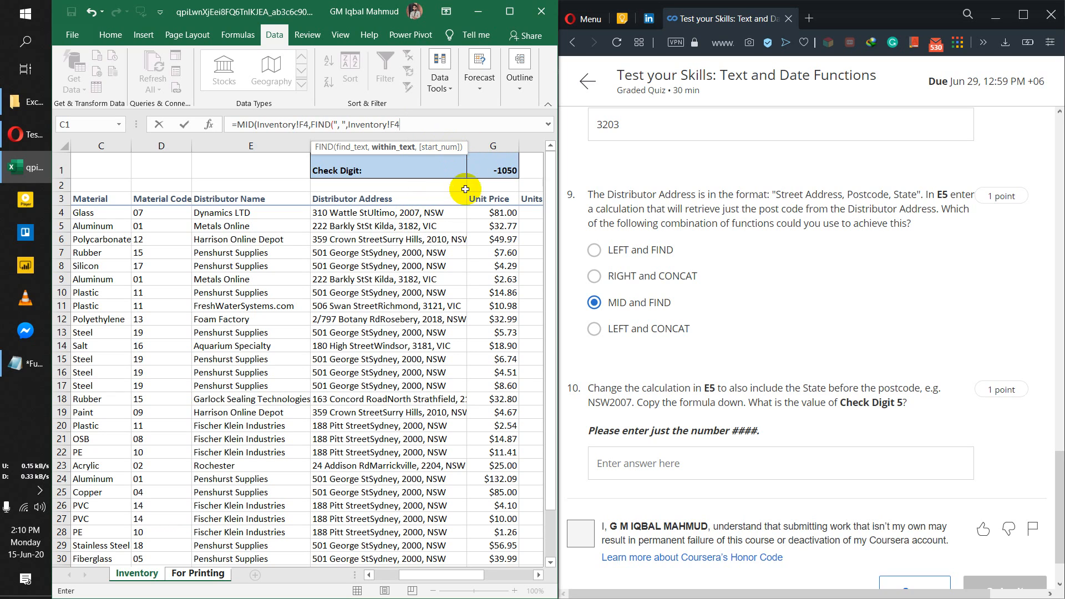
pyautogui.write(')')
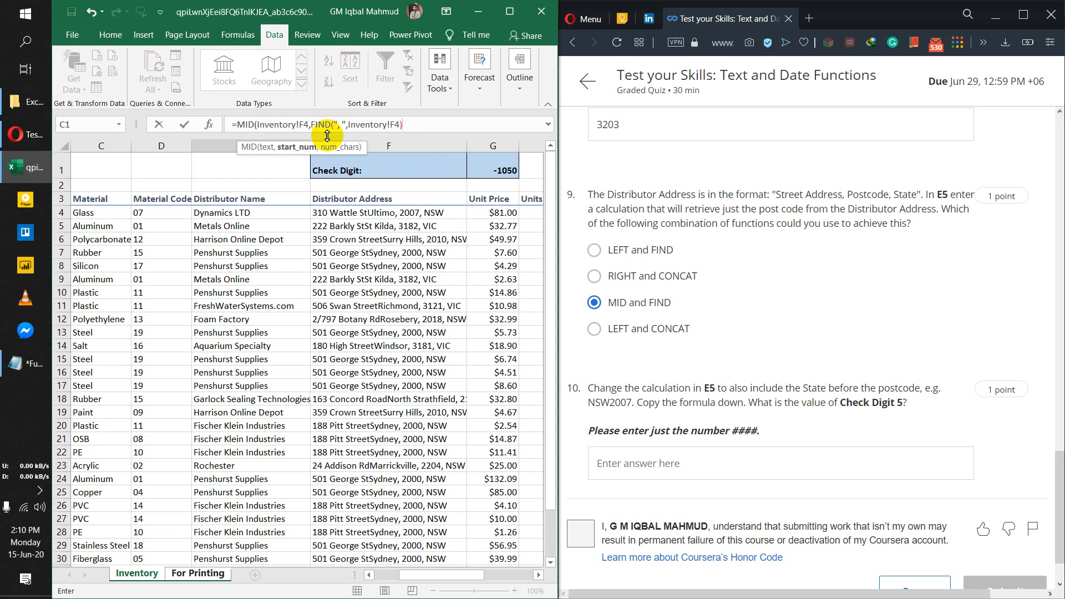
# Complete the MID formula in E5 with 4 as the number of characters.
pyautogui.write(',4')
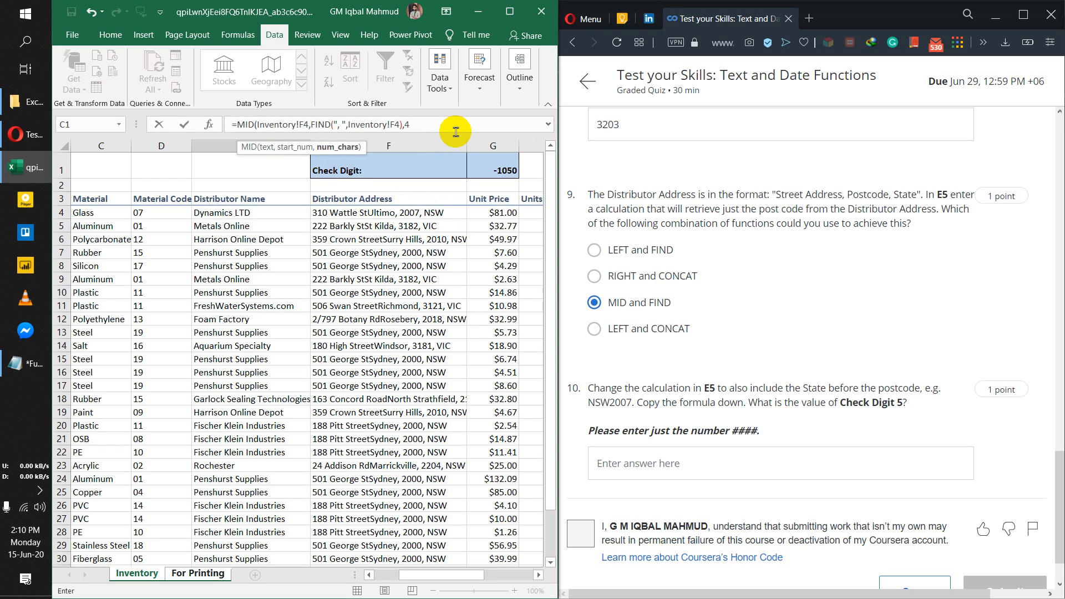
pyautogui.write(')')
pyautogui.press('Return')
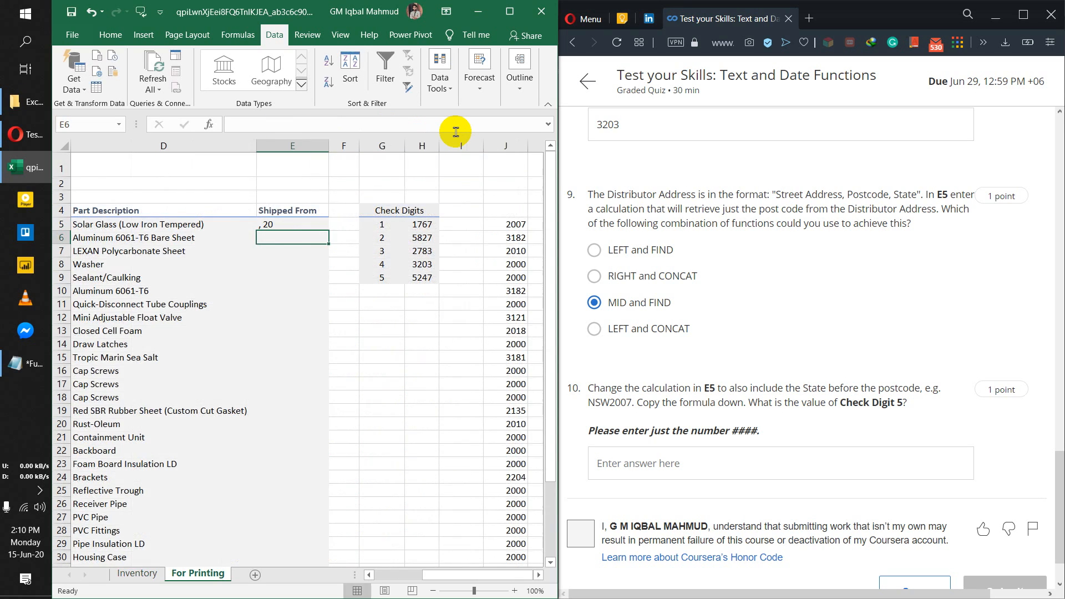
# Compare the E5 result with the first distributor address on the Inventory sheet.
pyautogui.click(311, 225)
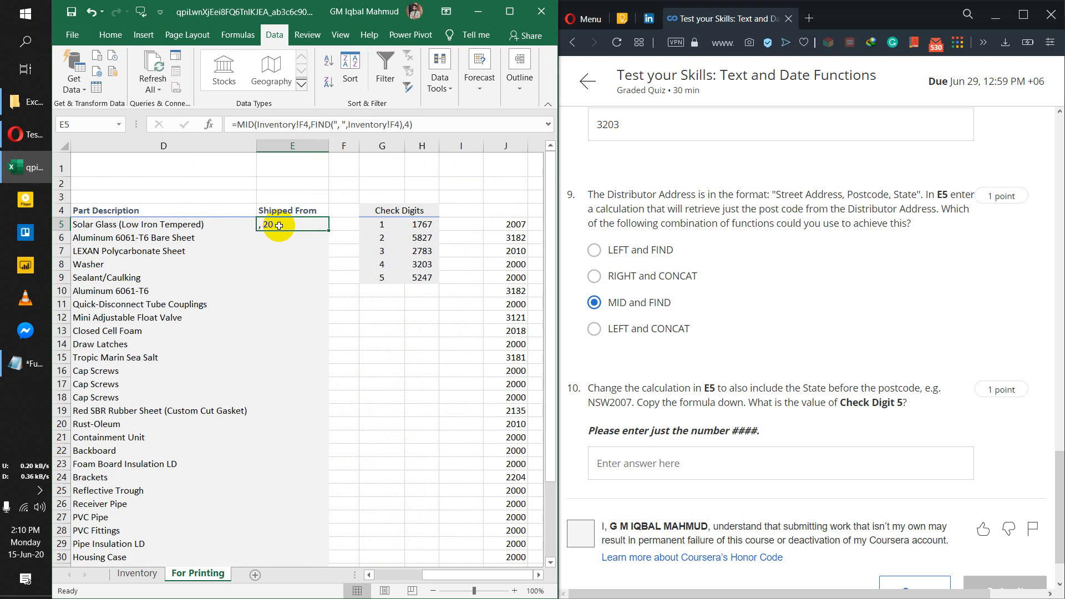
pyautogui.click(136, 573)
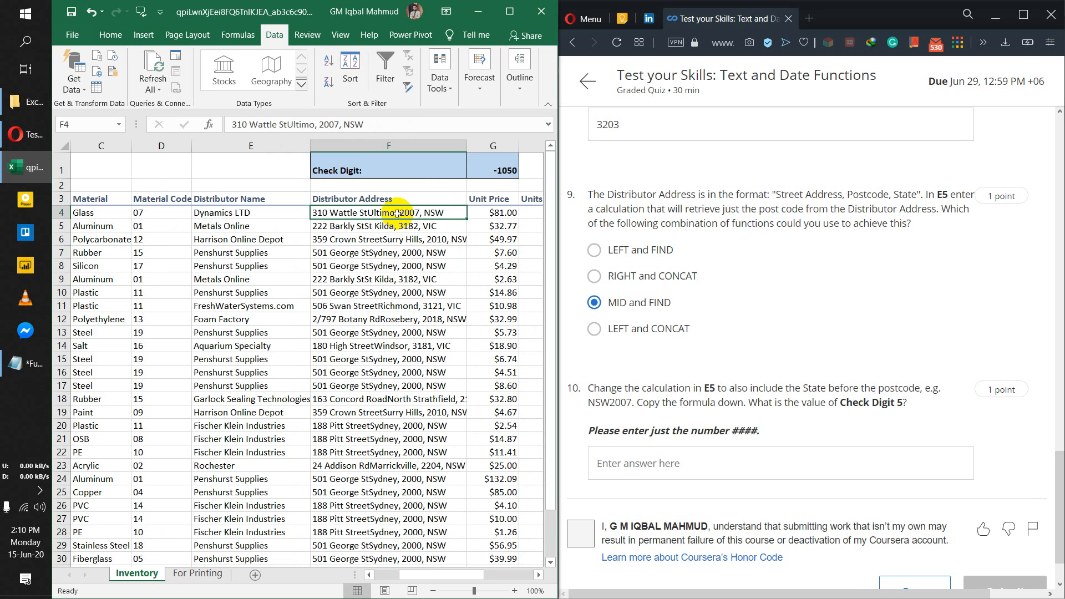
pyautogui.click(197, 573)
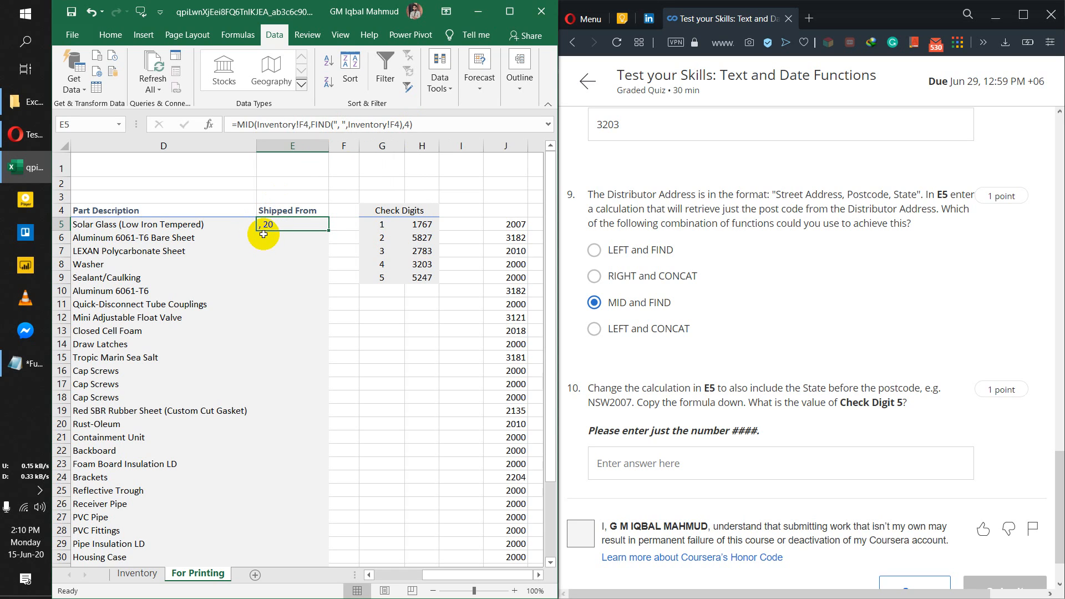
# Add +2 to the FIND start position in E5, making the formula =MID(Inventory!F4,FIND(", ",Inventory!F4)+2,4).
pyautogui.click(407, 125)
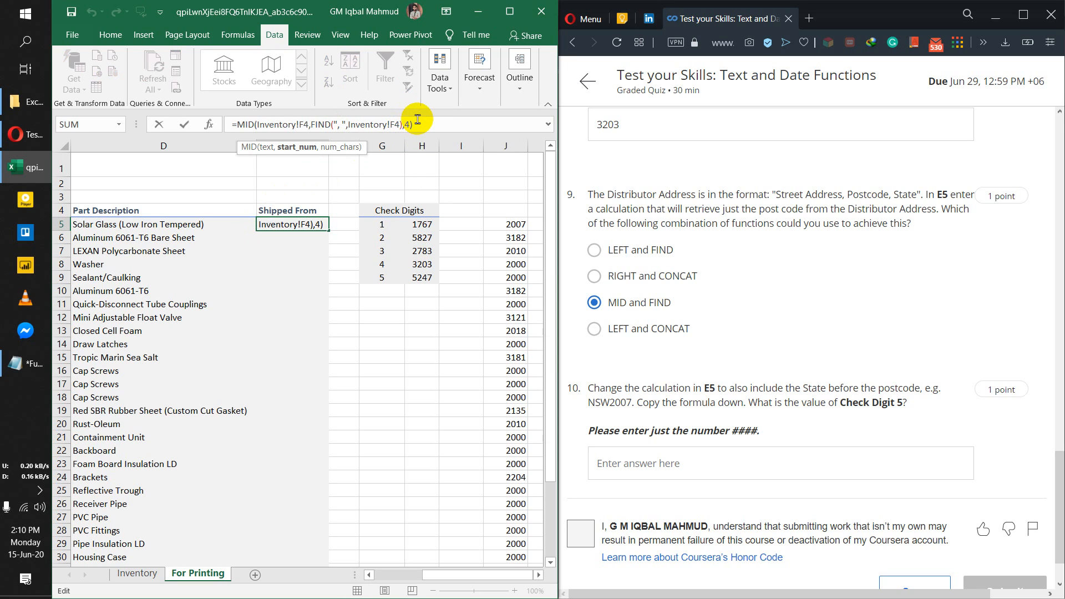
pyautogui.press('Left')
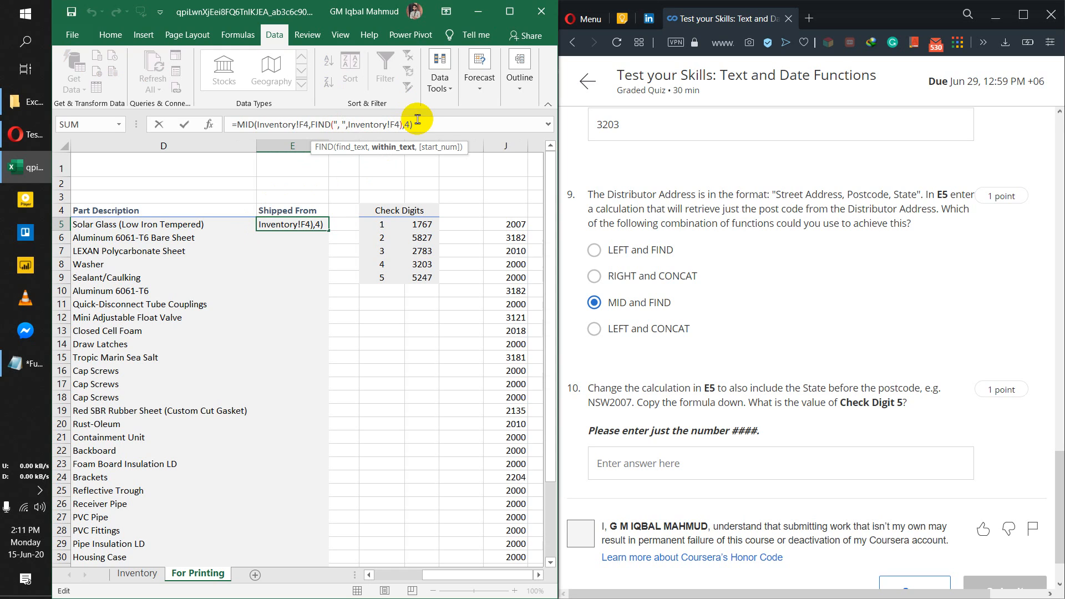
pyautogui.press('Right')
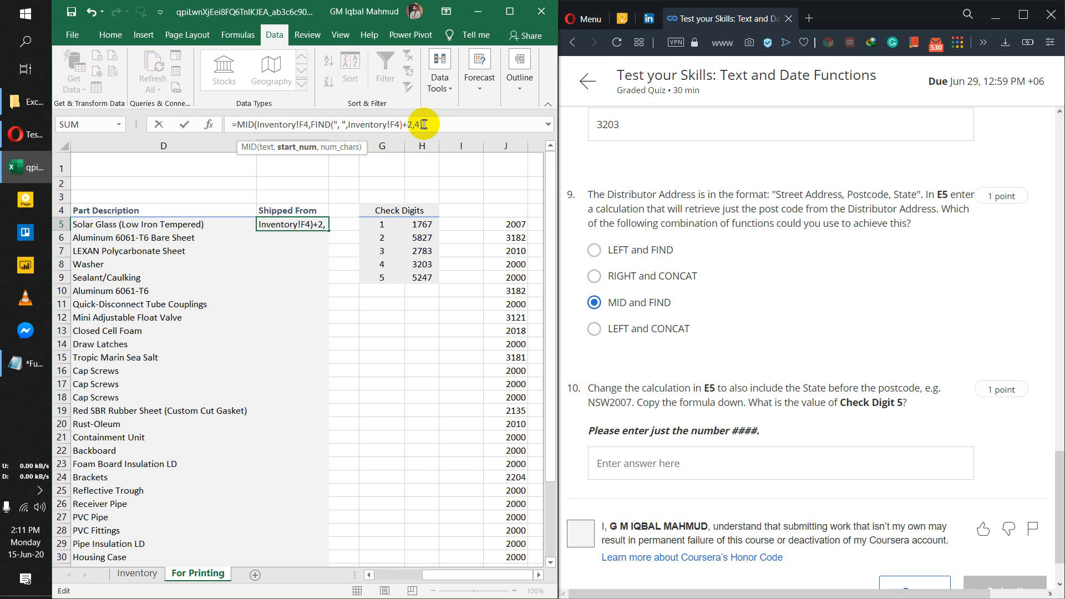
pyautogui.press('Return')
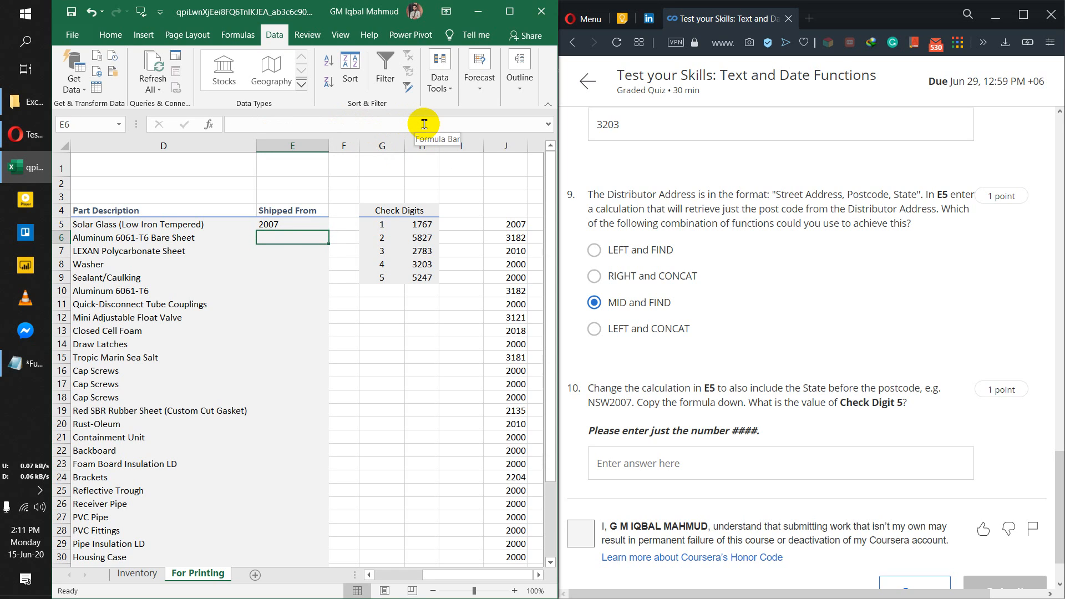
# Copy the E5 formula down the Shipped From column through row 36.
pyautogui.click(286, 225)
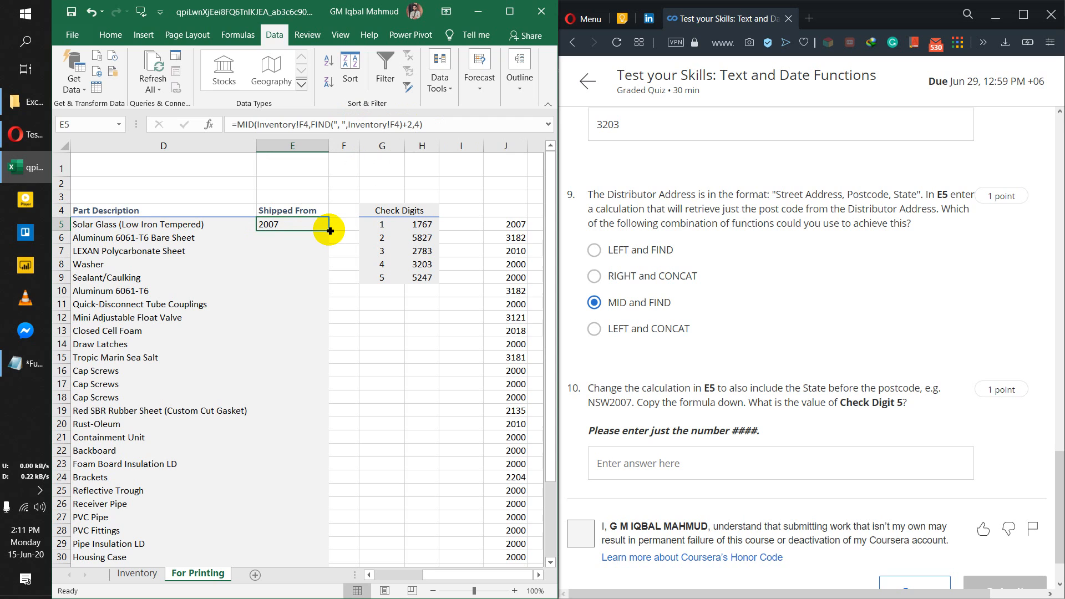
pyautogui.doubleClick(330, 231)
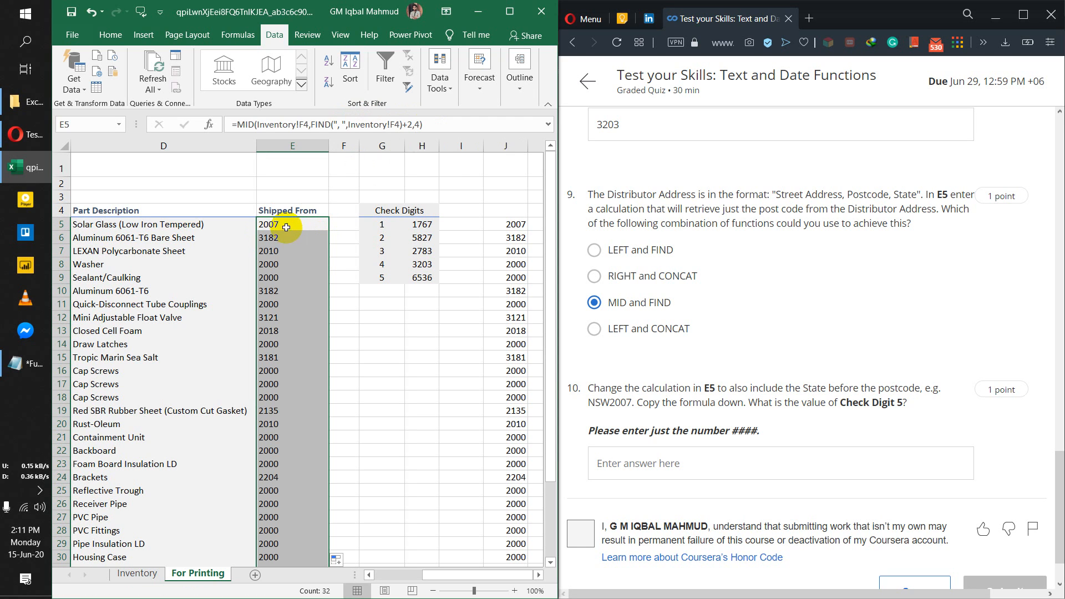
pyautogui.scroll(-3, 290, 293)
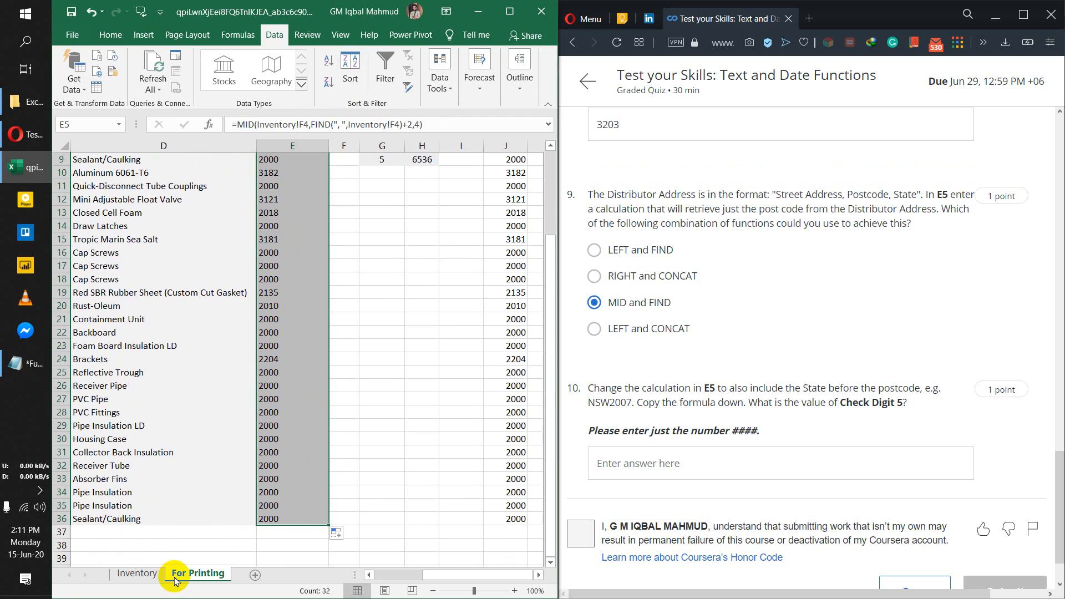
# Check the Shipped From post codes against the distributor addresses on the Inventory sheet and inspect the formula in E6.
pyautogui.click(152, 575)
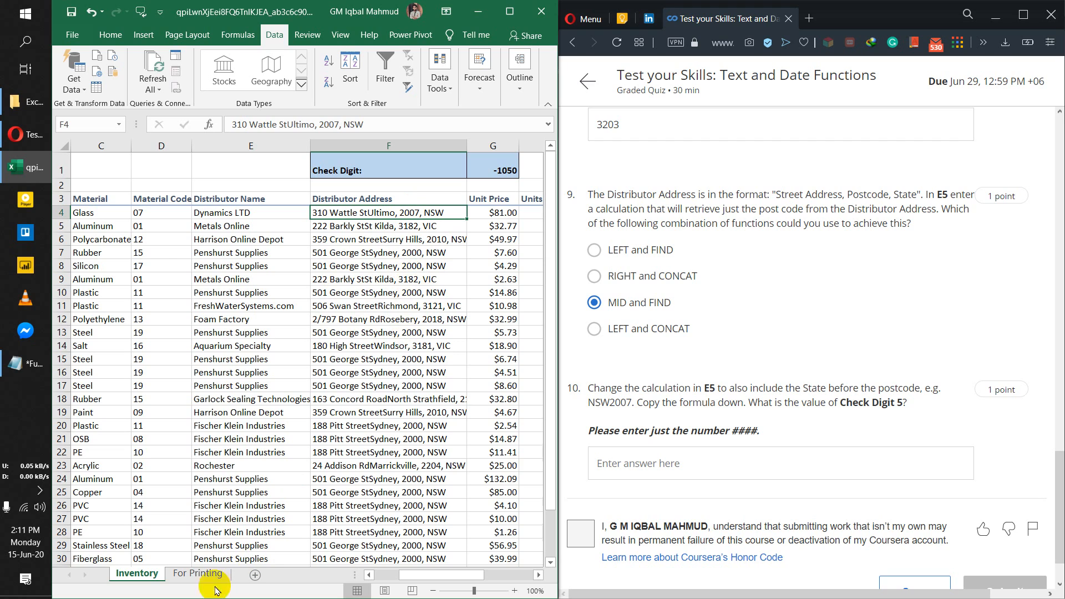
pyautogui.click(204, 574)
pyautogui.scroll(3, 309, 252)
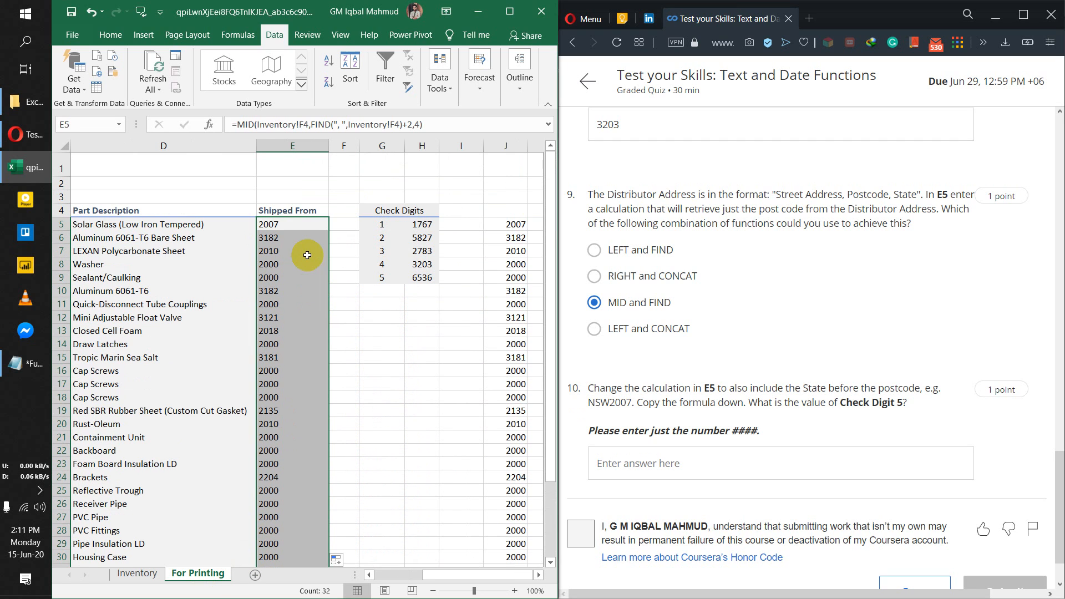
pyautogui.click(304, 242)
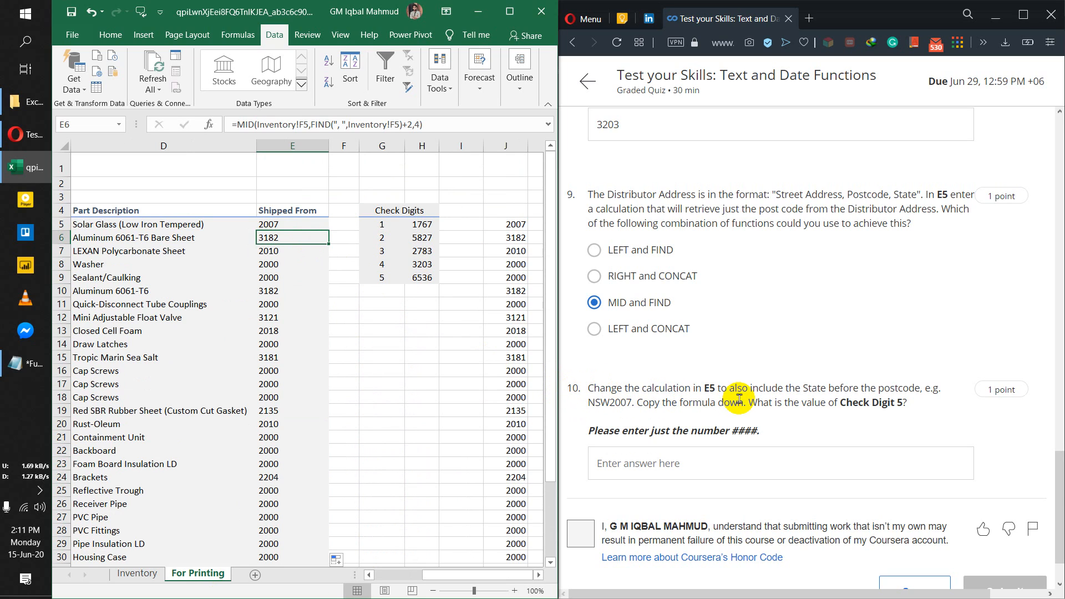
# Select cell E5 and read question 10's requirement to put the State before the postcode, as in NSW2007.
pyautogui.click(298, 222)
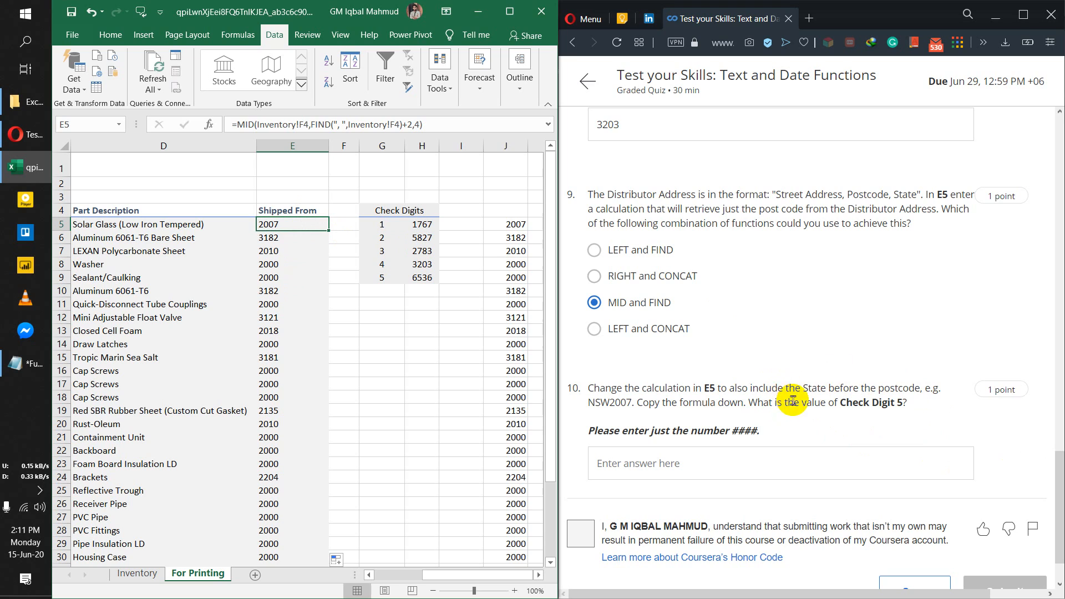
pyautogui.moveTo(751, 391); pyautogui.dragTo(910, 388)
pyautogui.click(895, 407)
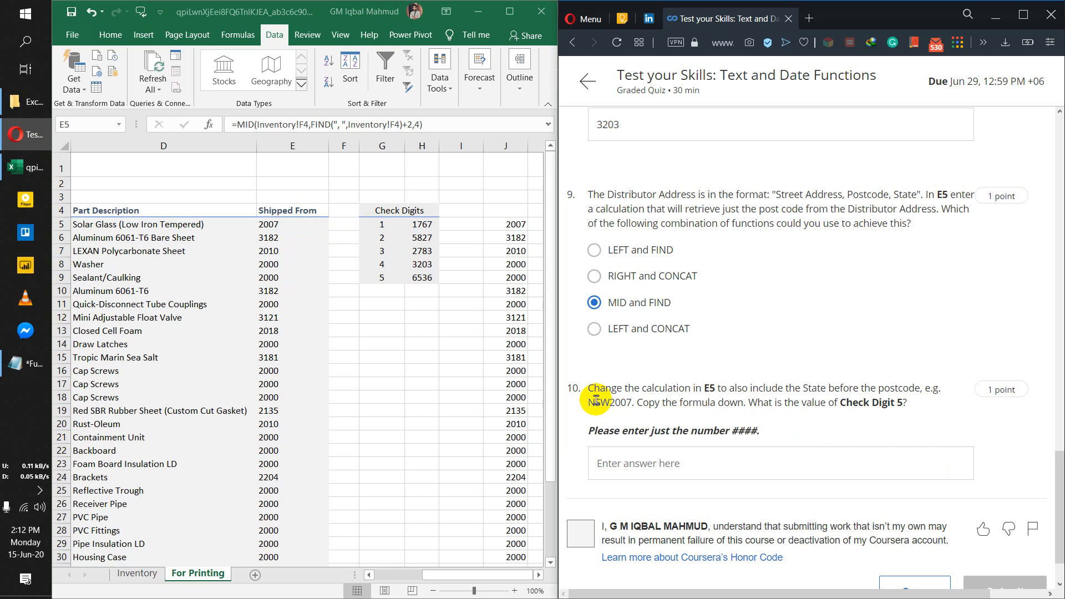
pyautogui.moveTo(594, 401); pyautogui.dragTo(633, 404)
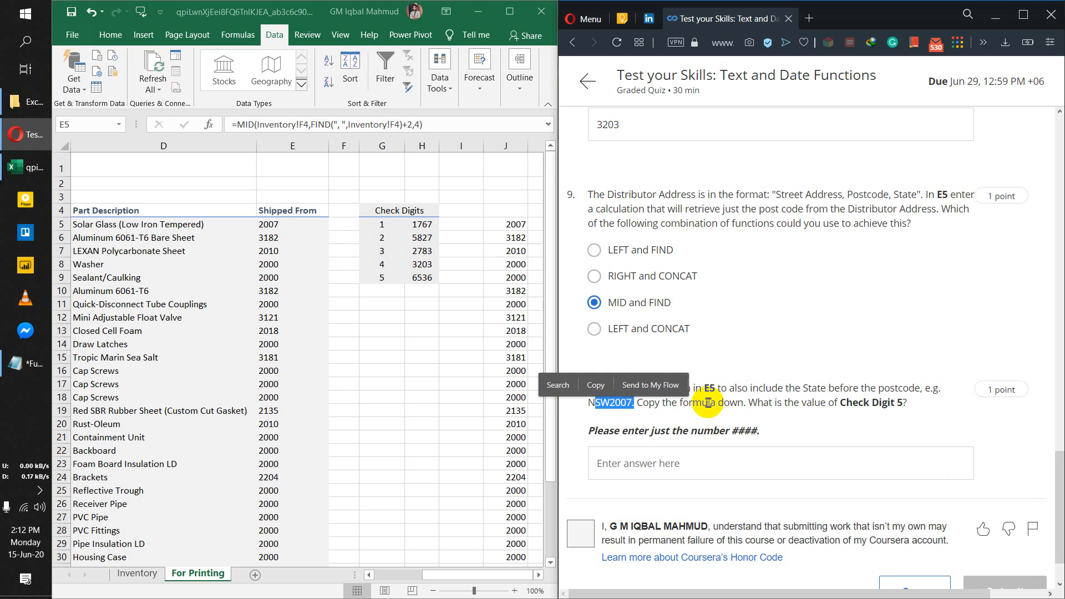
# Compare the postcode in E5 on For Printing with the postcode and state in the Distributor Address on the Inventory sheet.
pyautogui.click(688, 403)
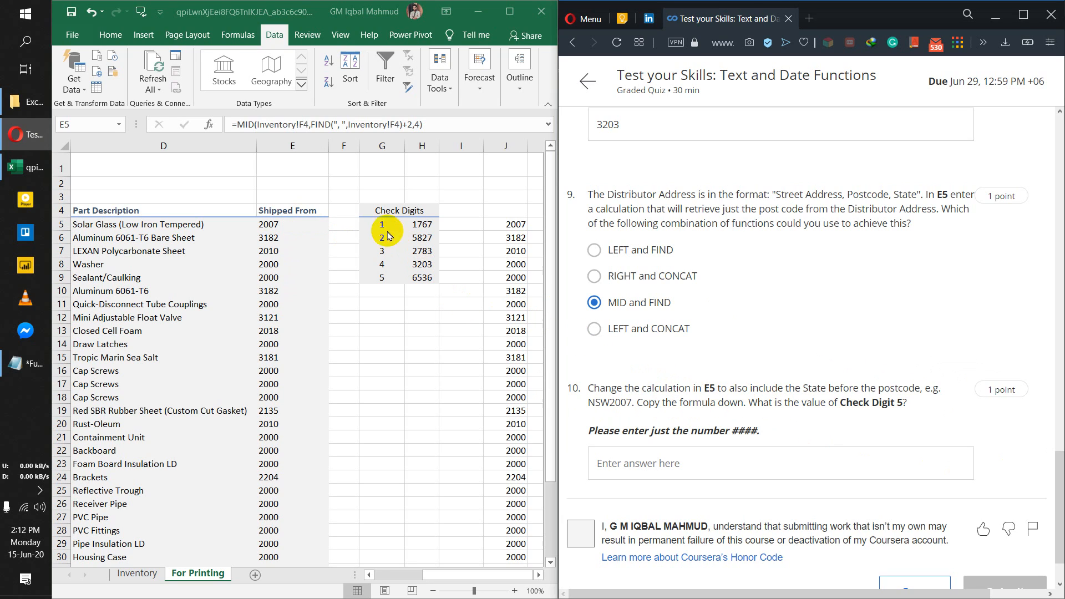
pyautogui.click(302, 221)
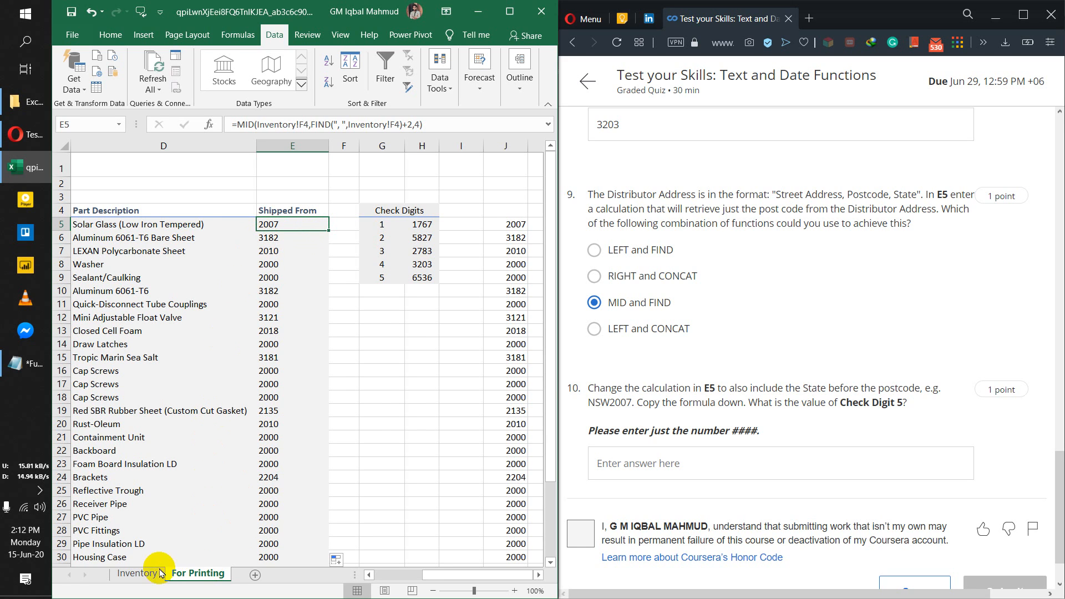
pyautogui.click(137, 574)
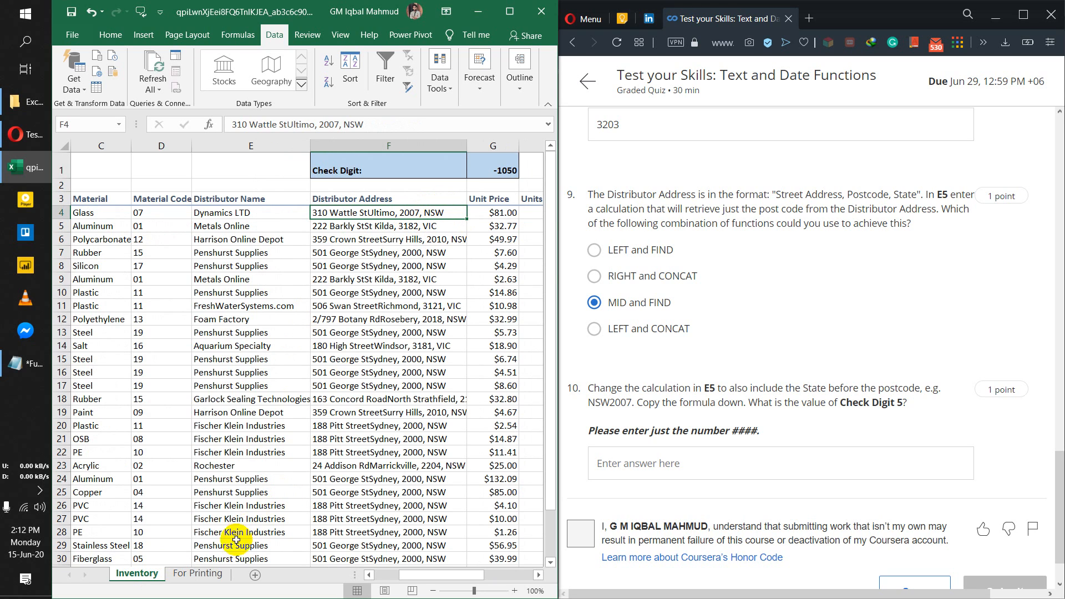
pyautogui.click(198, 573)
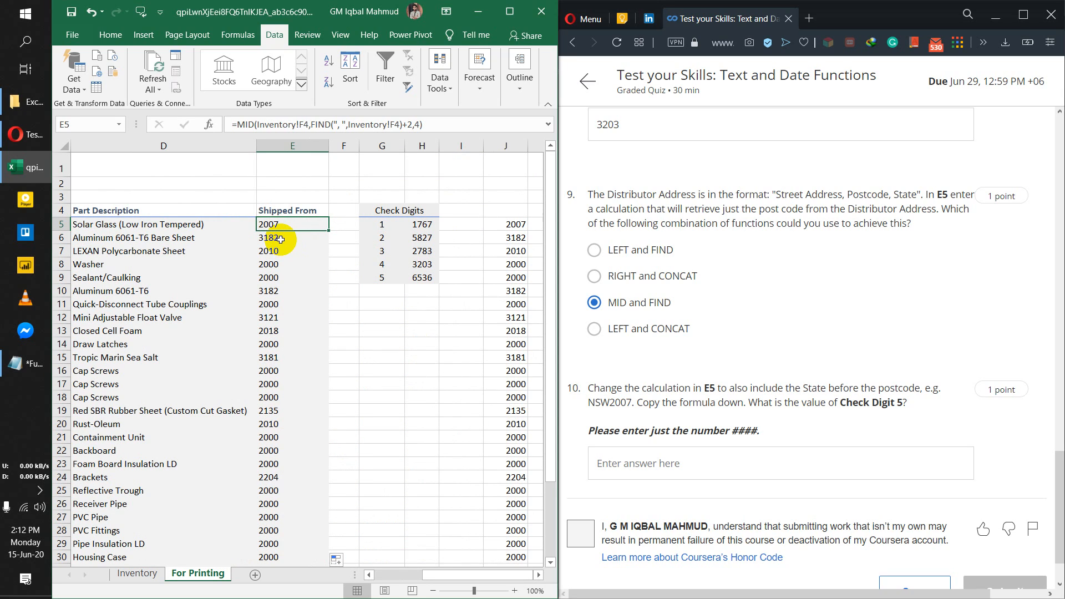
pyautogui.click(145, 575)
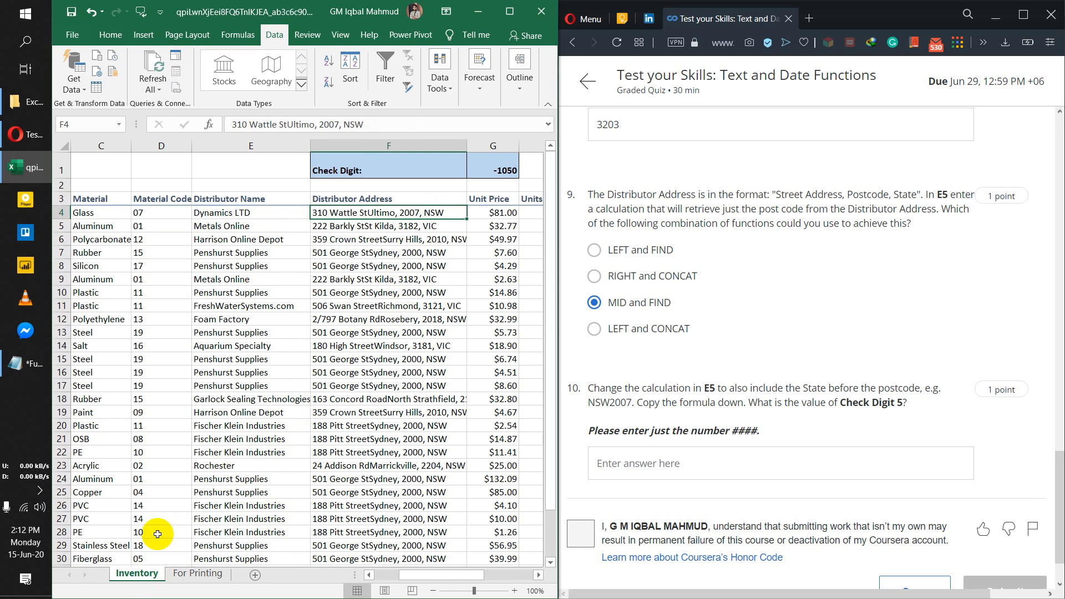
pyautogui.click(194, 574)
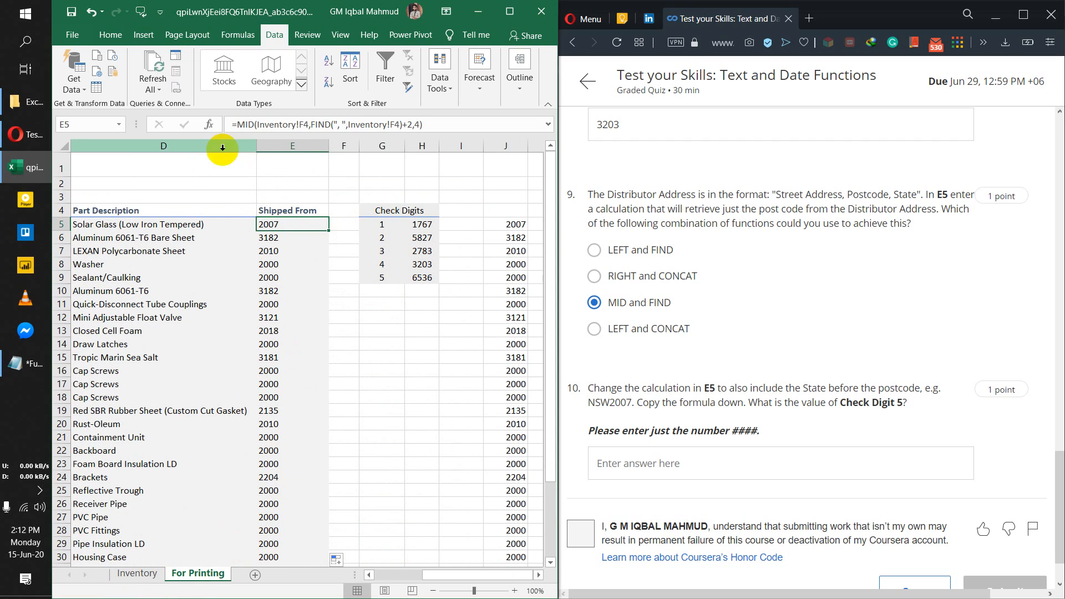
# Insert the CONCAT function in front of MID in the E5 formula on the For Printing sheet.
pyautogui.click(237, 124)
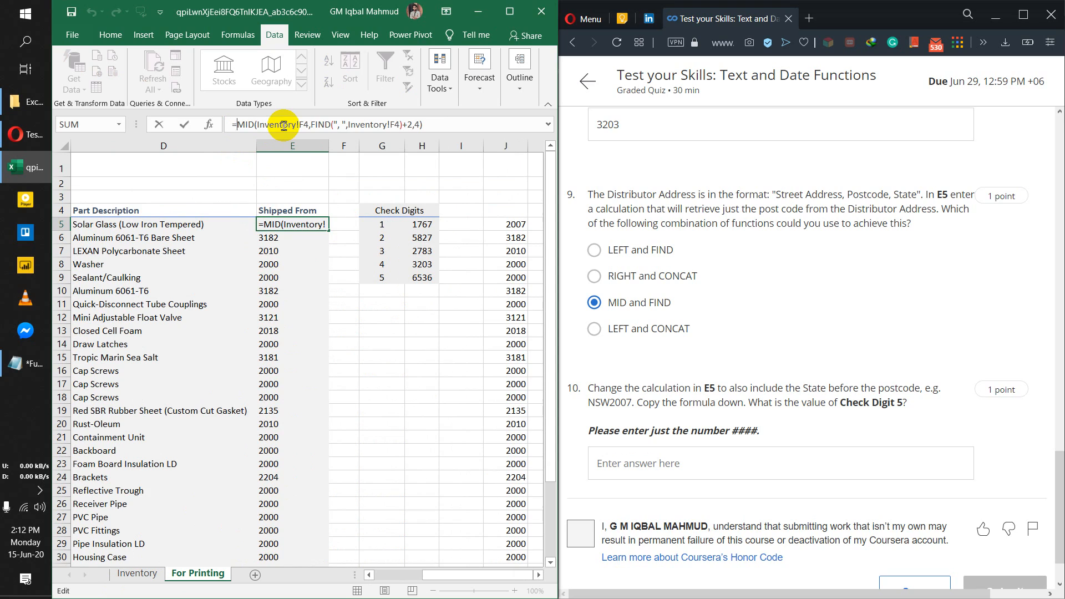
pyautogui.write('con')
pyautogui.press('Tab')
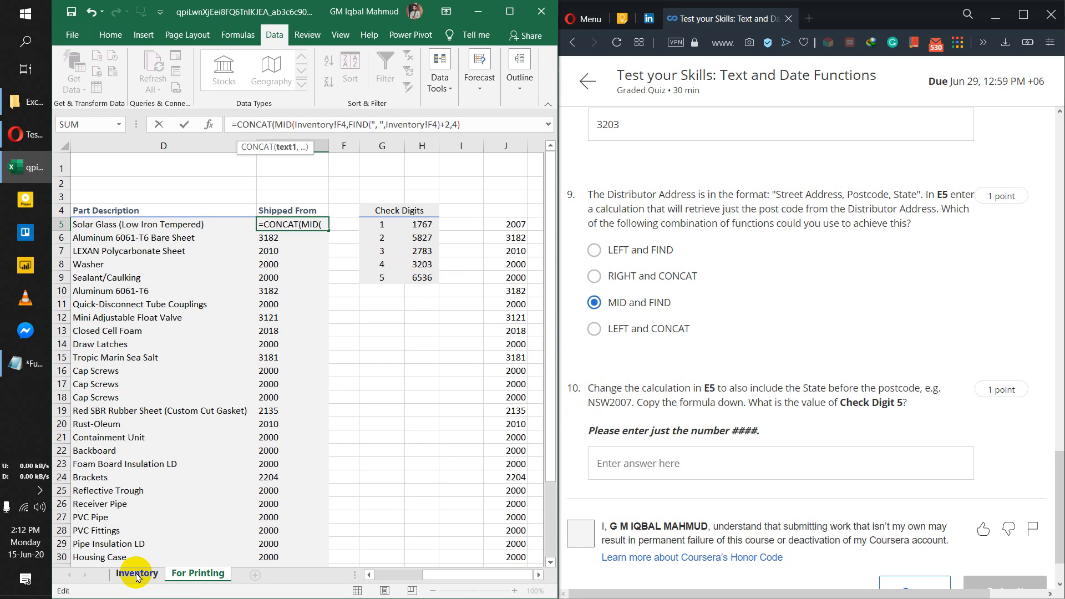
# Add RIGHT(Inventory!F4,3) as CONCAT's first argument, followed by a comma before MID, without a stray Inventory! reference.
pyautogui.click(136, 576)
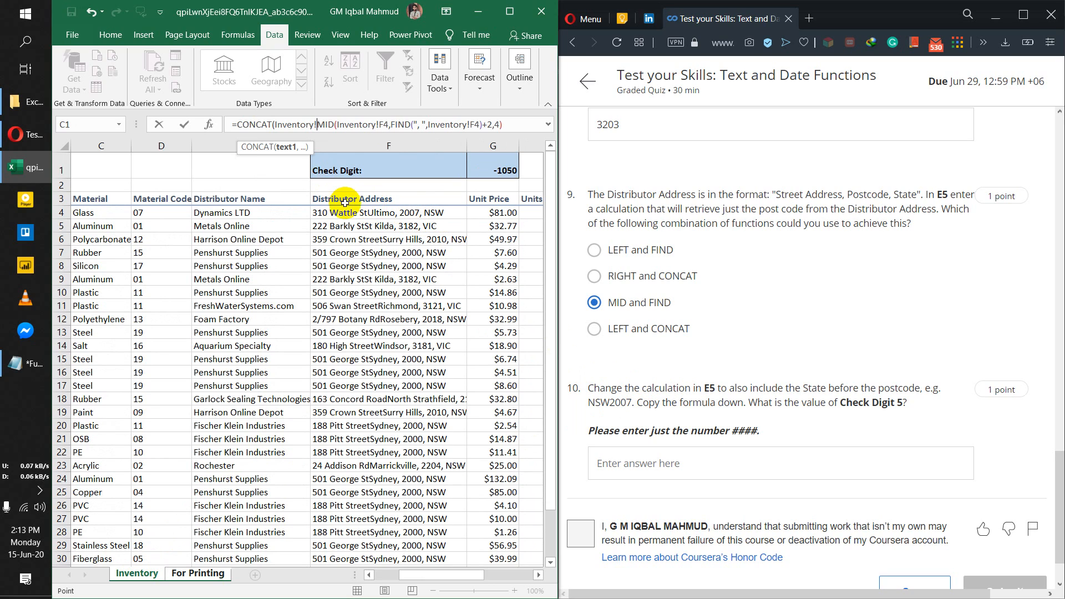
pyautogui.press('BackSpace')
pyautogui.press('BackSpace')
pyautogui.press('BackSpace')
pyautogui.press('BackSpace')
pyautogui.press('BackSpace')
pyautogui.press('BackSpace')
pyautogui.press('BackSpace')
pyautogui.press('BackSpace')
pyautogui.press('BackSpace')
pyautogui.press('BackSpace')
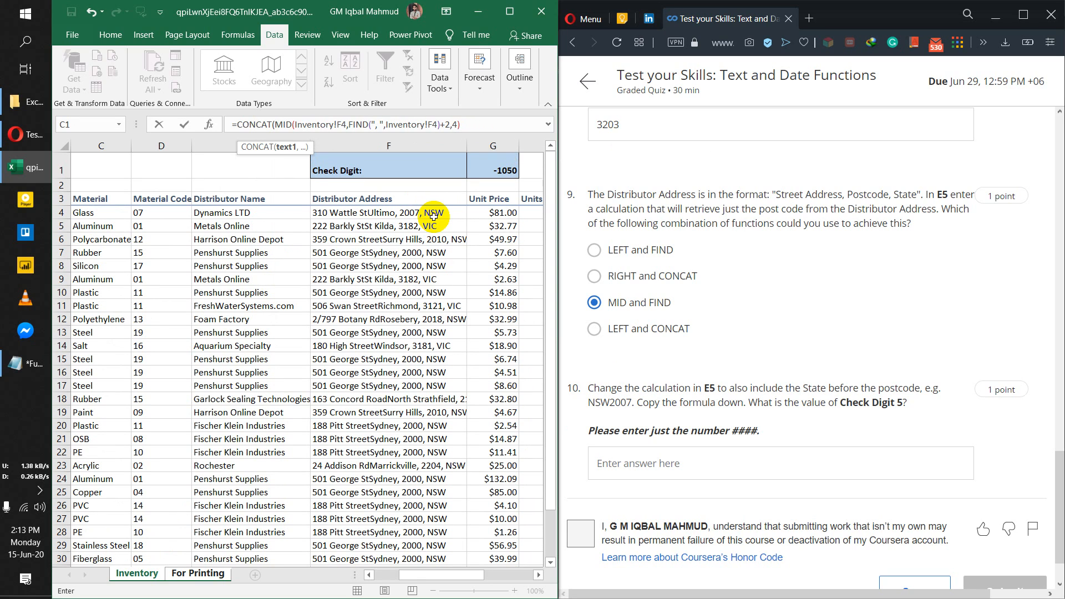
pyautogui.write('ri')
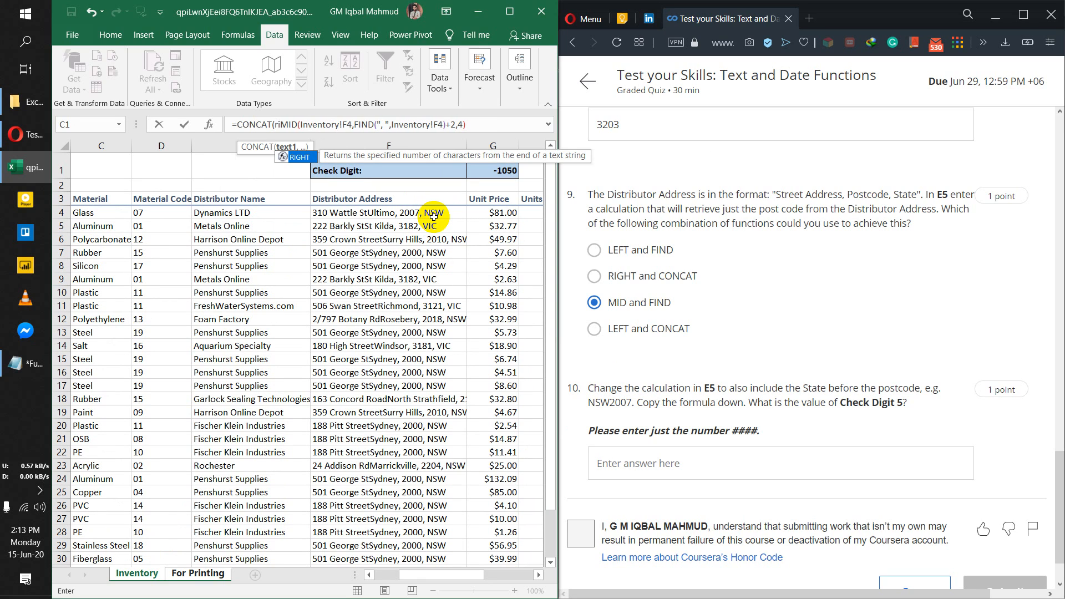
pyautogui.press('Tab')
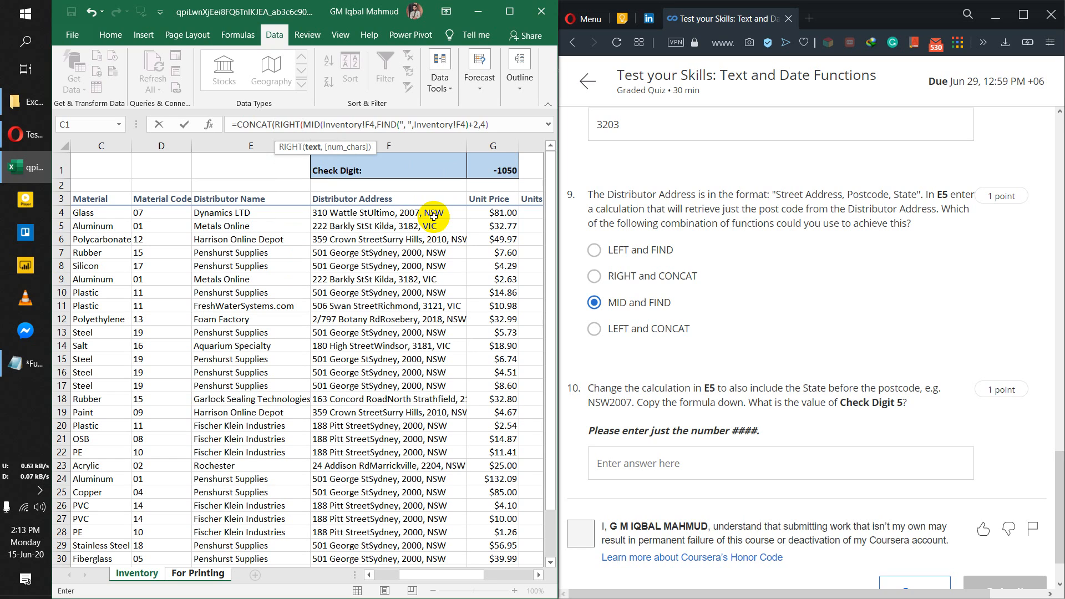
pyautogui.click(432, 212)
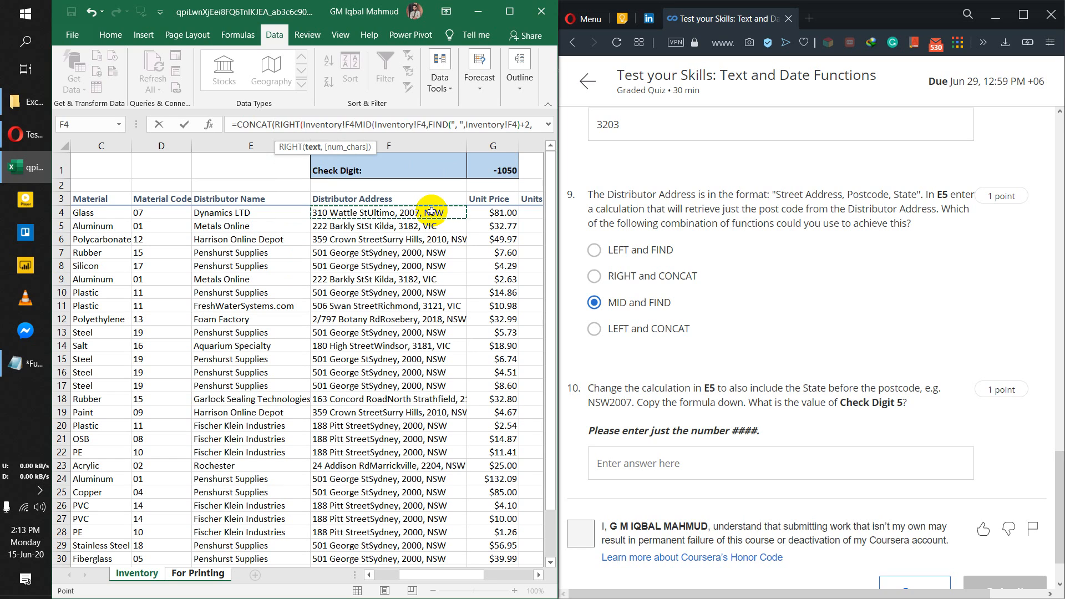
pyautogui.write(',')
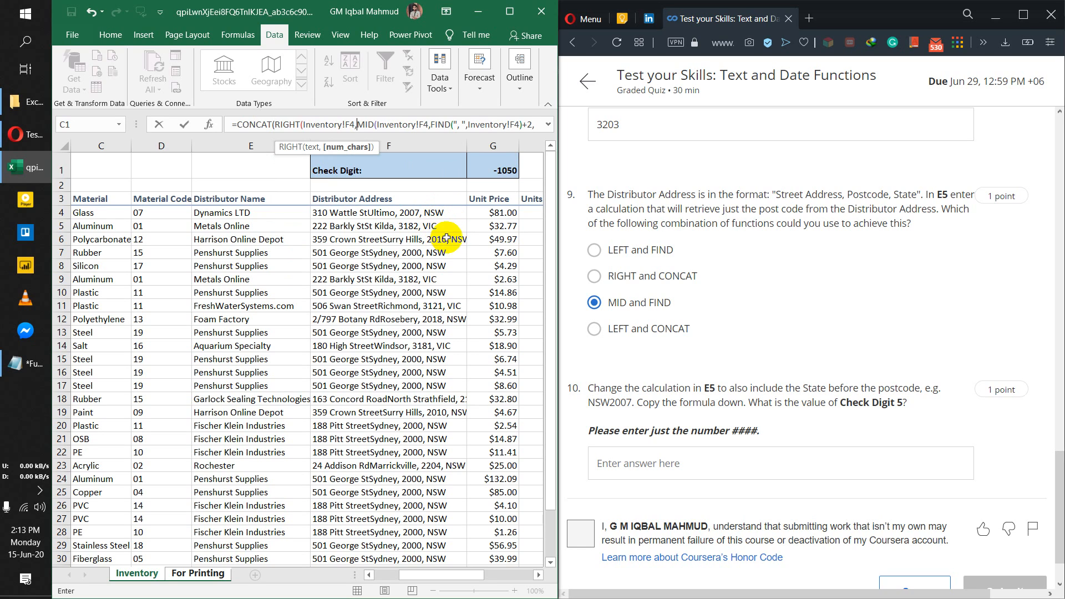
pyautogui.write('3')
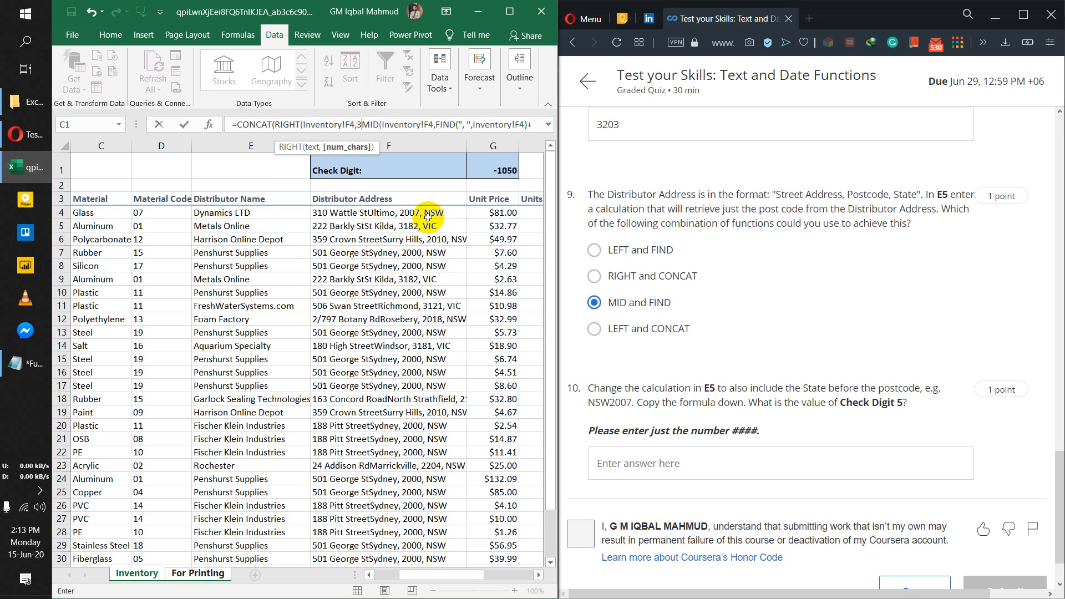
pyautogui.write(')')
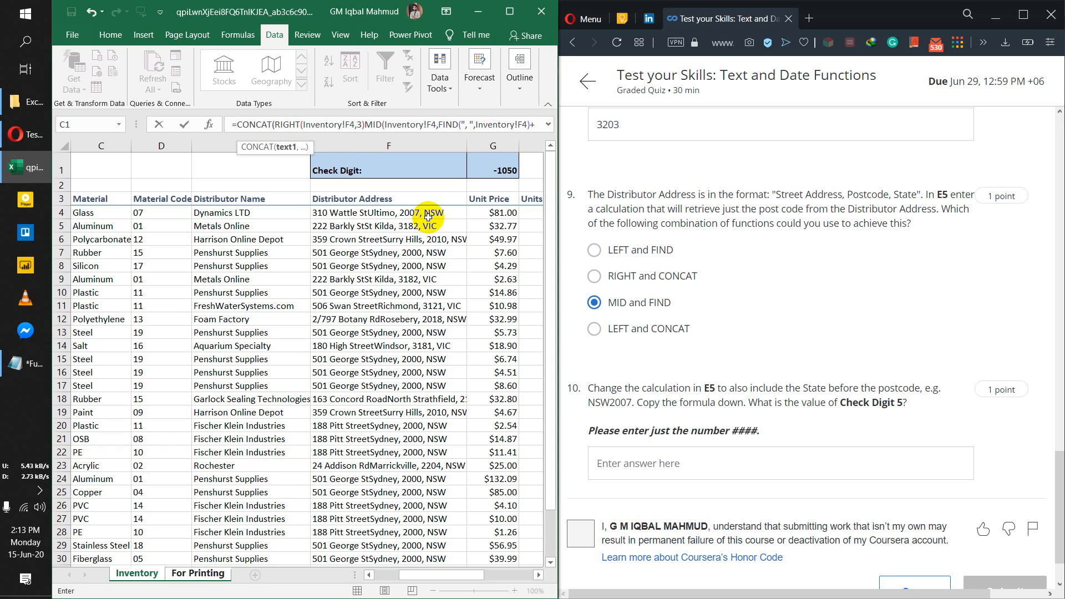
pyautogui.write(',')
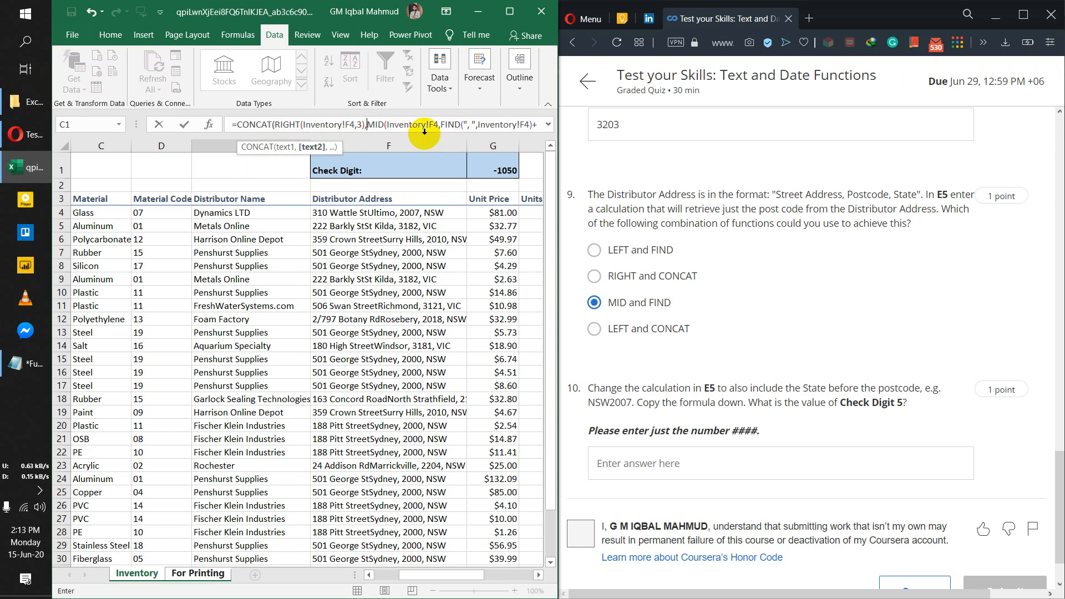
# Close the CONCAT function after the MID expression with a final parenthesis and commit the E5 formula.
pyautogui.moveTo(367, 124); pyautogui.dragTo(499, 120)
pyautogui.click(412, 123)
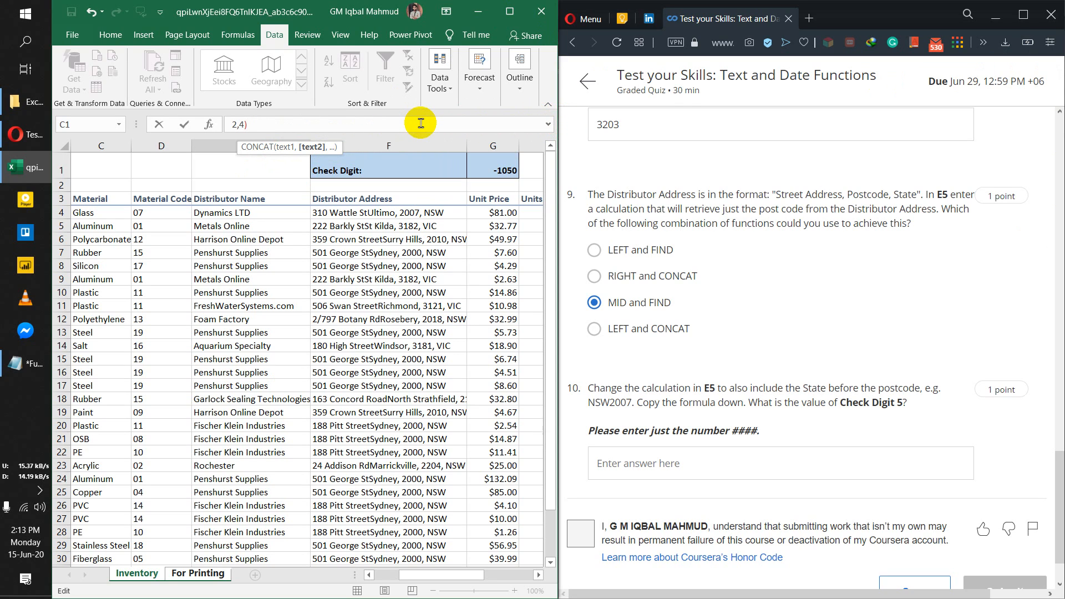
pyautogui.write(')')
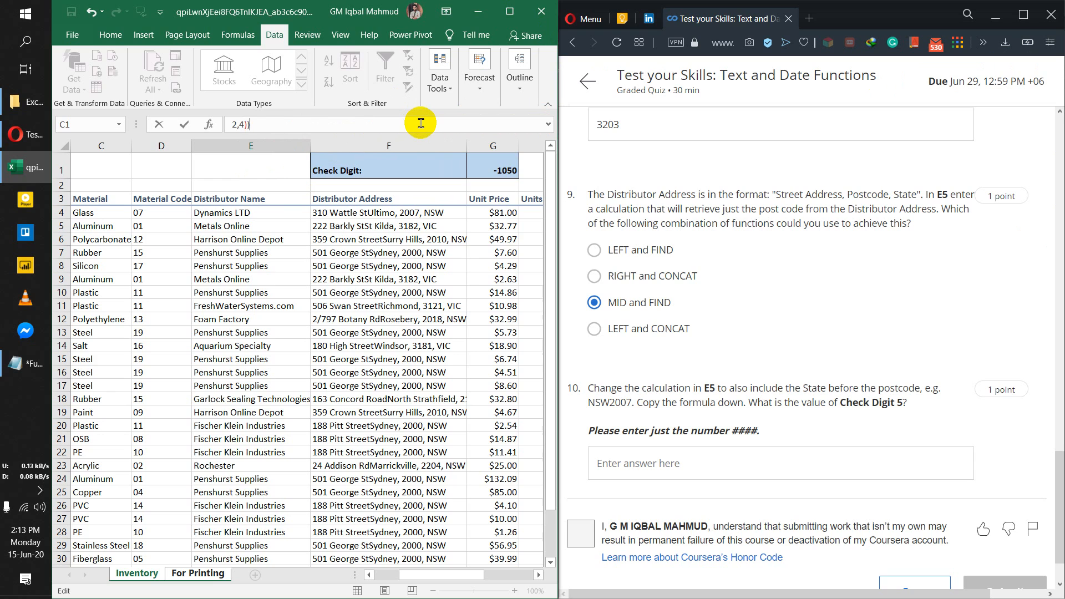
pyautogui.press('Return')
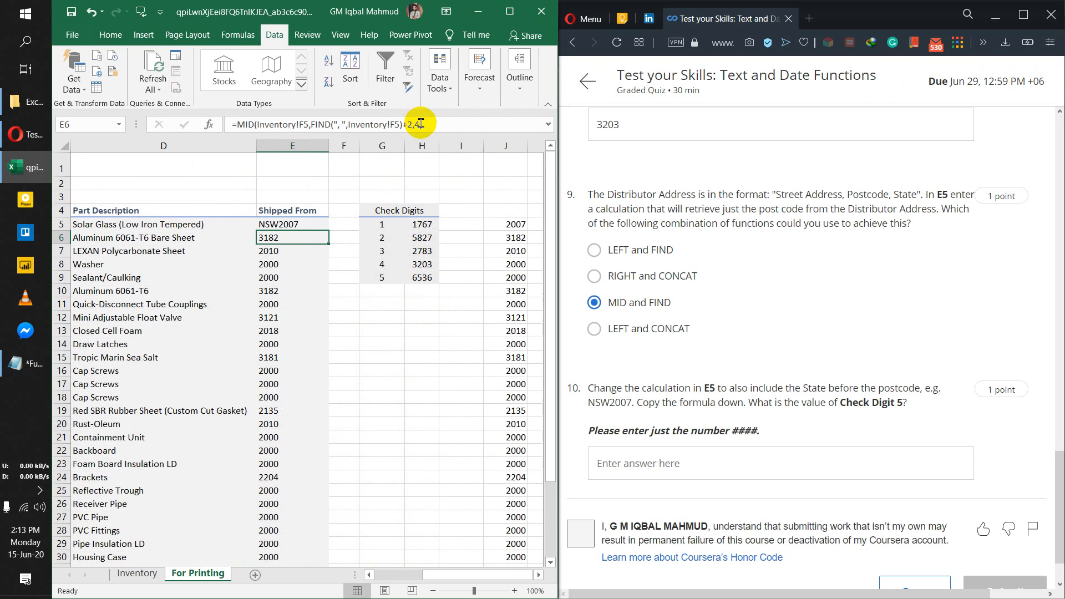
# Compare the result in E5 with question 10's example, NSW2007.
pyautogui.click(292, 222)
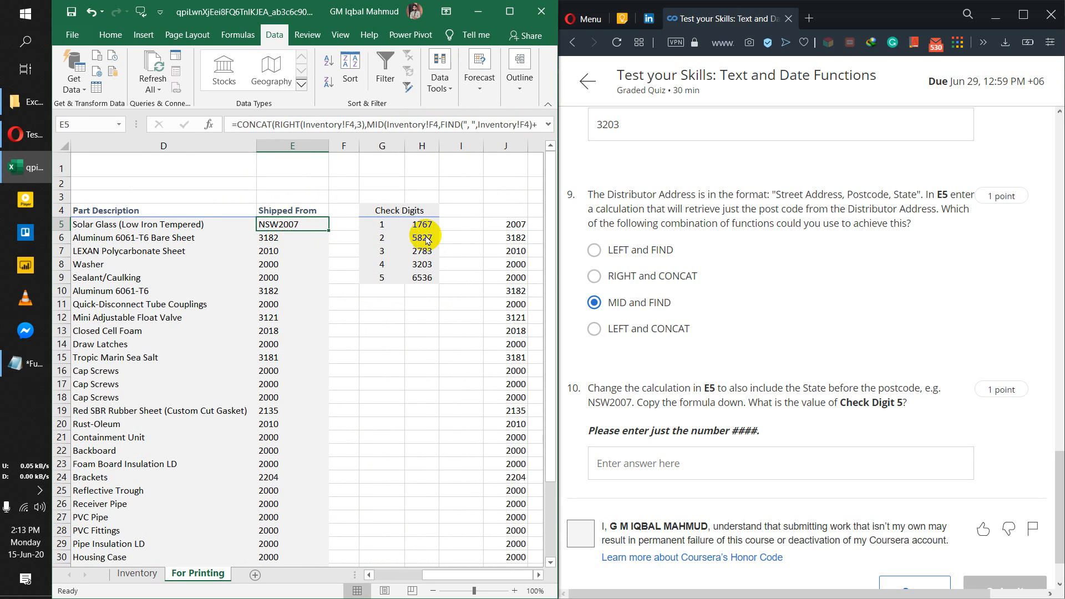
pyautogui.doubleClick(591, 401)
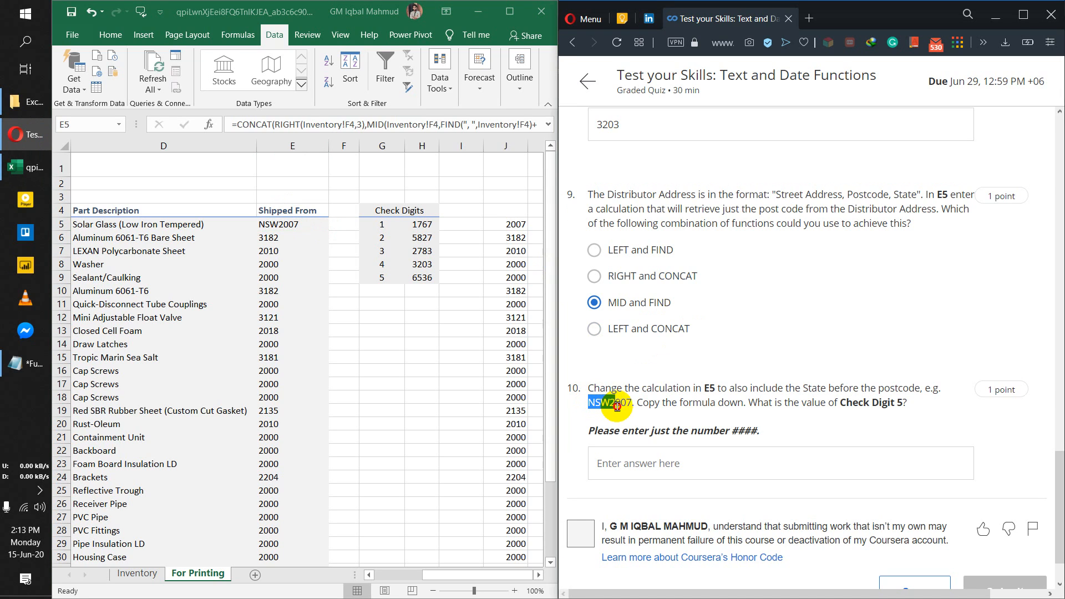
pyautogui.click(629, 403)
# Copy the E5 formula down the Shipped From column through row 36 and check the last filled cells.
pyautogui.click(288, 220)
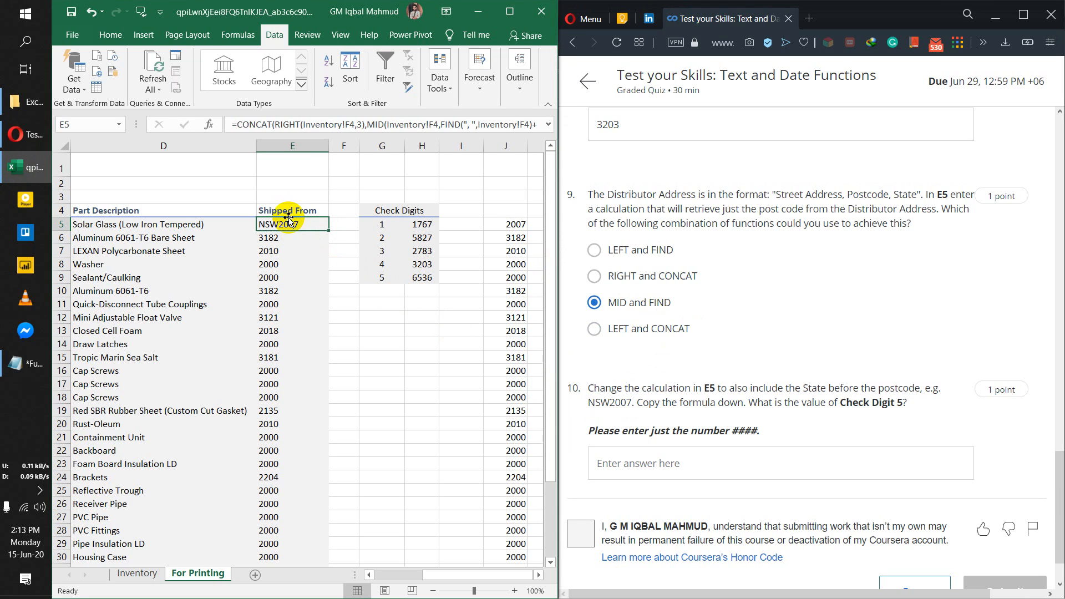
pyautogui.doubleClick(328, 230)
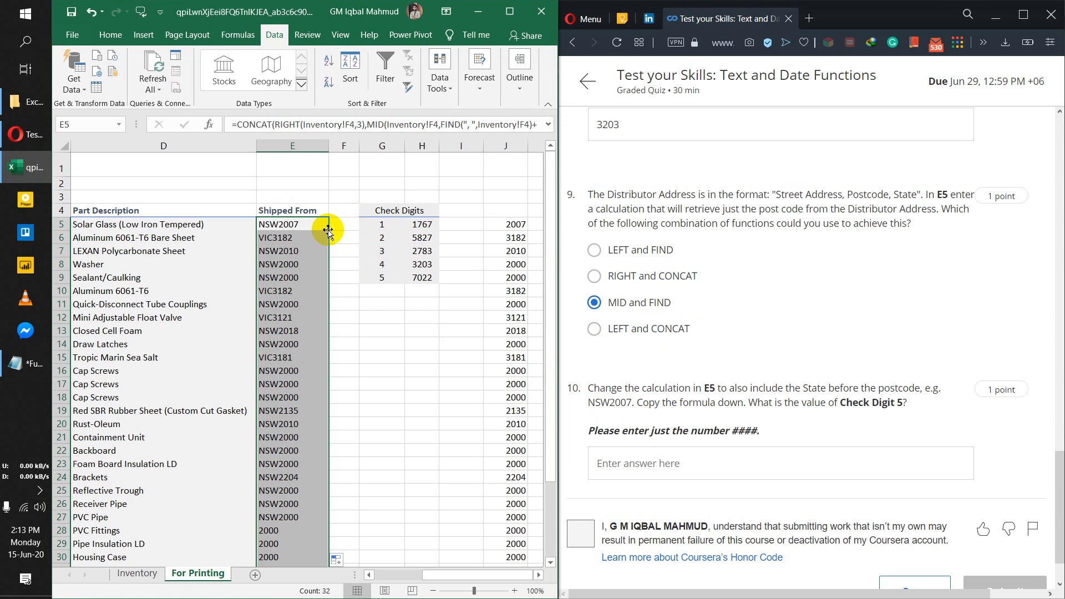
pyautogui.scroll(-4, 289, 384)
pyautogui.click(302, 461)
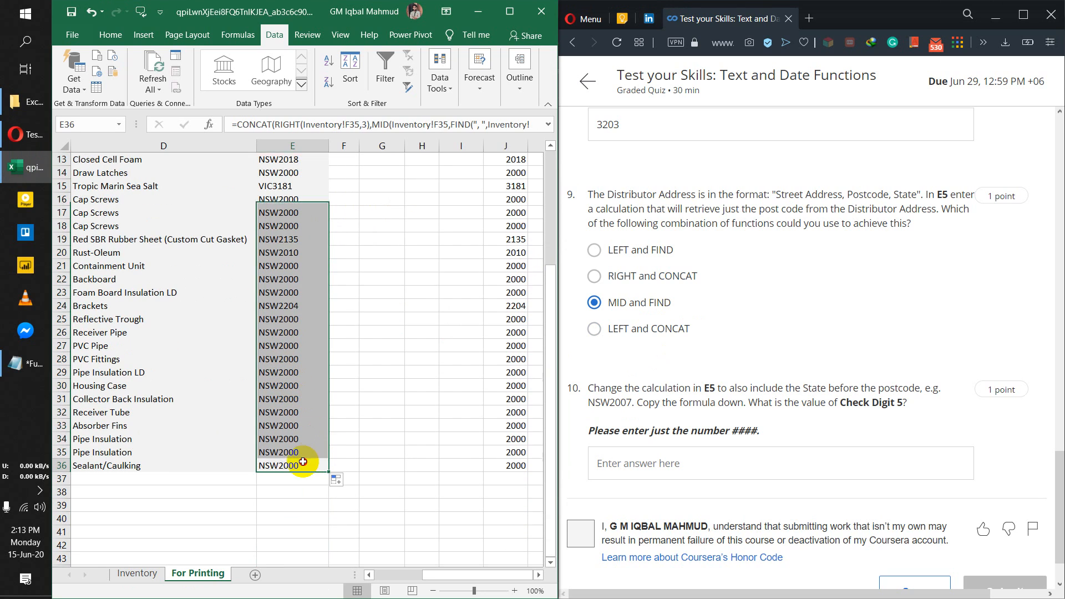
pyautogui.scroll(4, 299, 411)
pyautogui.click(294, 264)
pyautogui.click(285, 226)
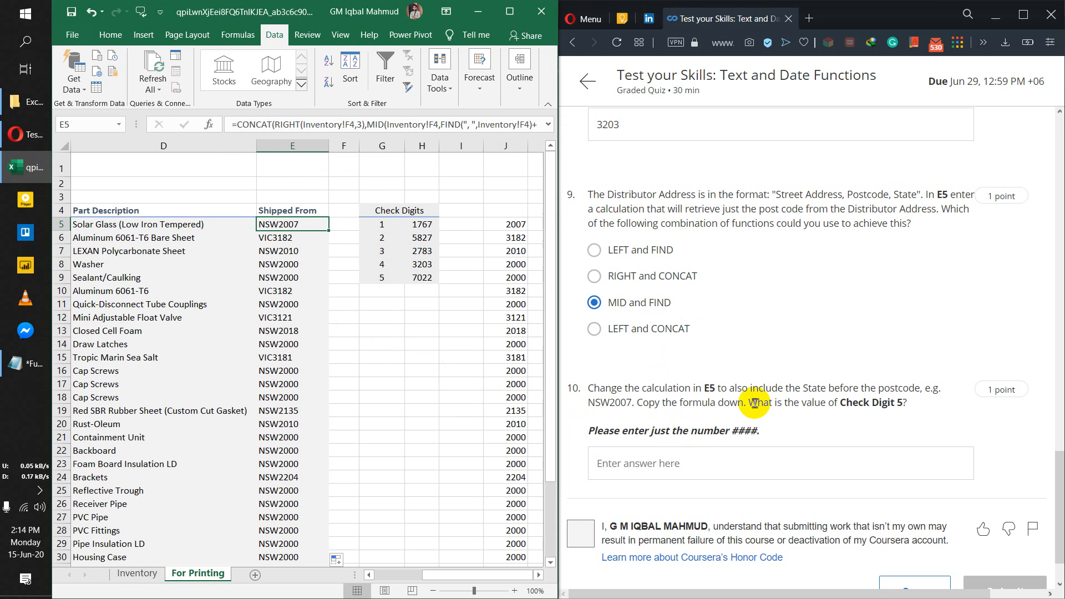
# Answer question 10 with the Check Digit 5 value, 7022, from cell H9.
pyautogui.moveTo(748, 403); pyautogui.dragTo(908, 403)
pyautogui.click(869, 414)
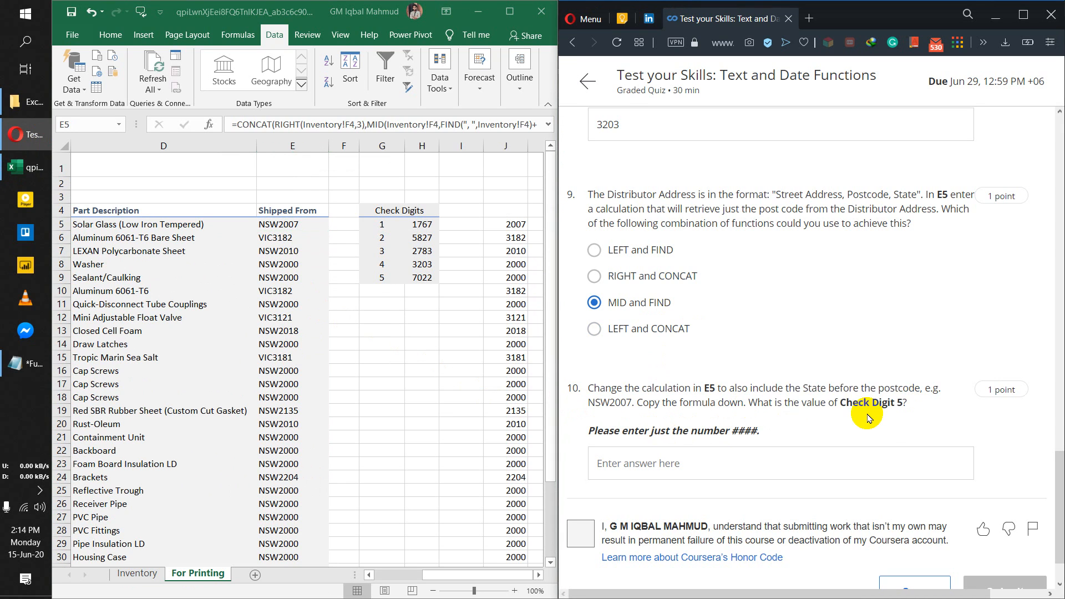
pyautogui.click(422, 276)
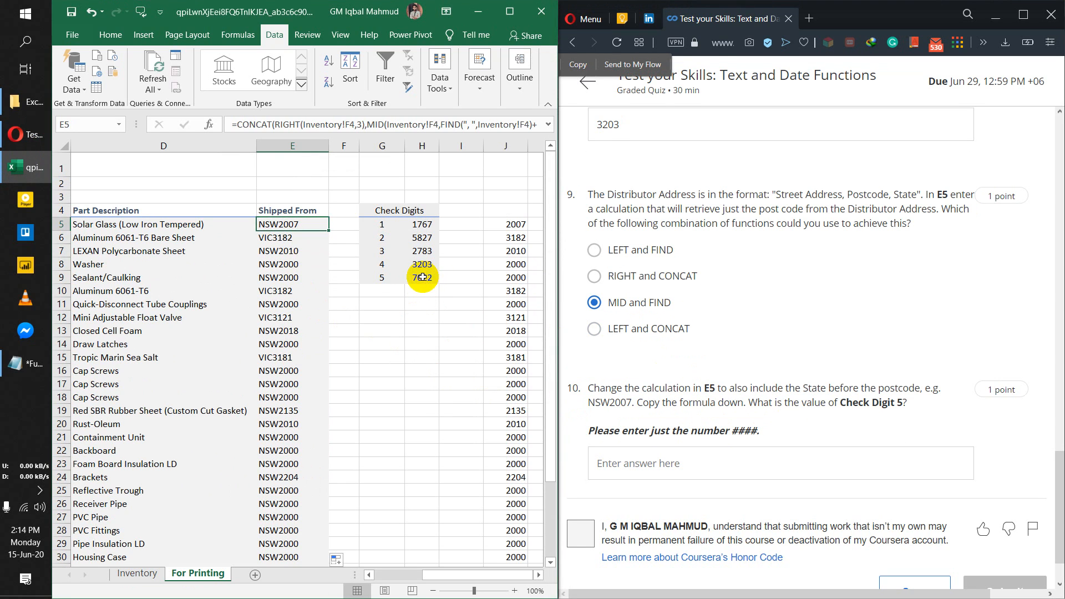
pyautogui.click(654, 459)
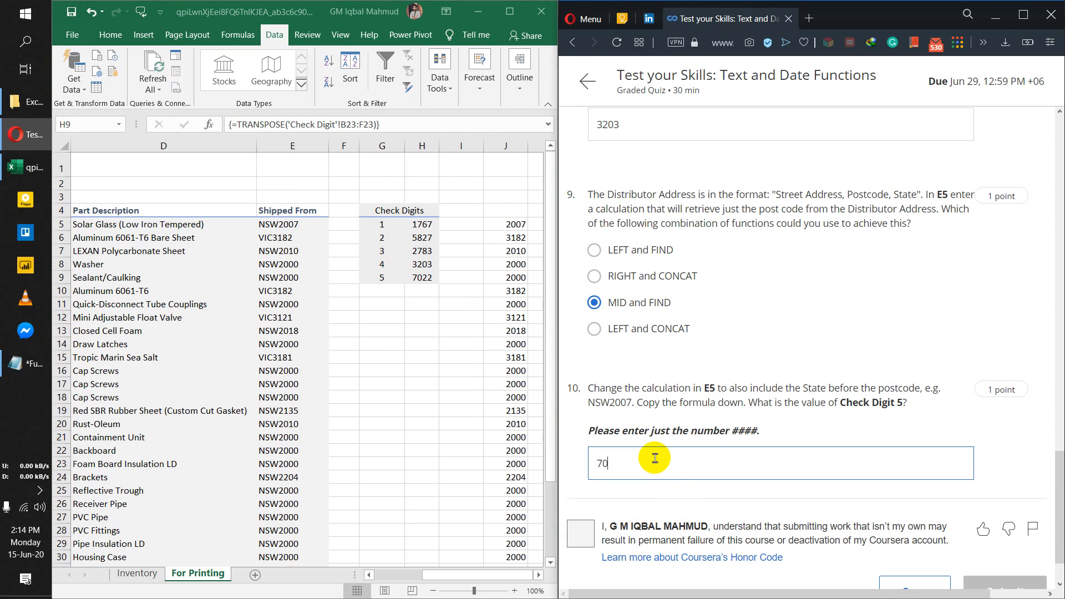
# Accept the Honor Code statement and try to submit the quiz, choosing to go back to the unanswered questions.
pyautogui.scroll(-1, 671, 455)
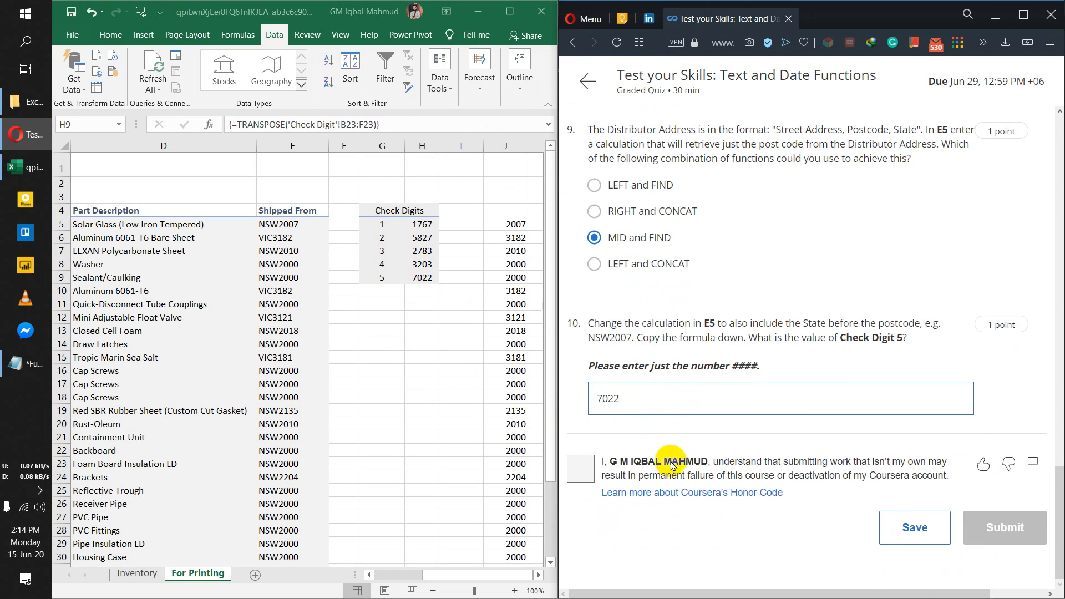
pyautogui.click(582, 474)
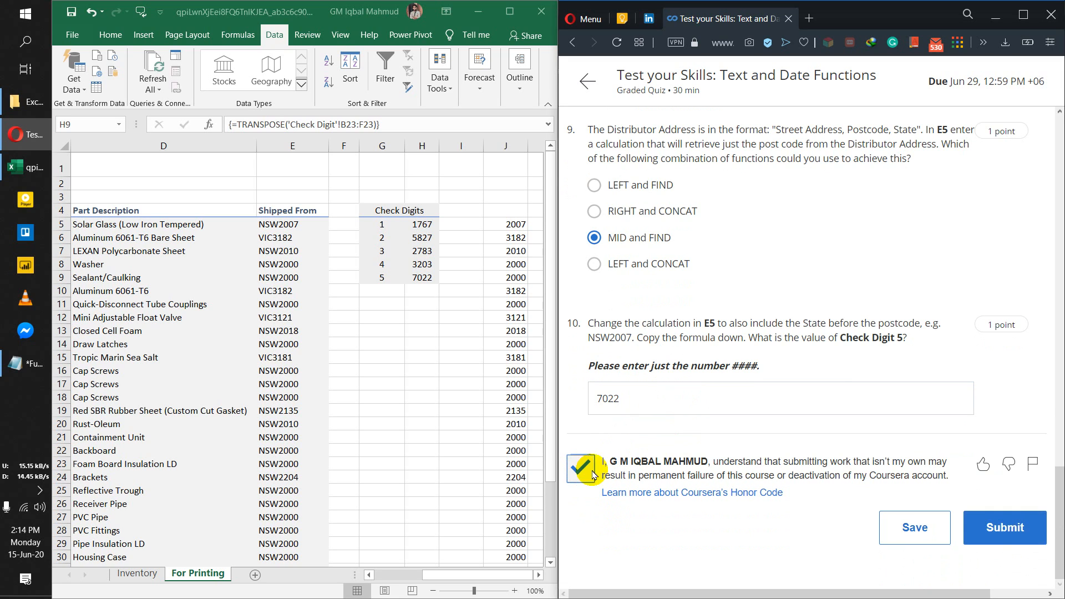
pyautogui.click(988, 529)
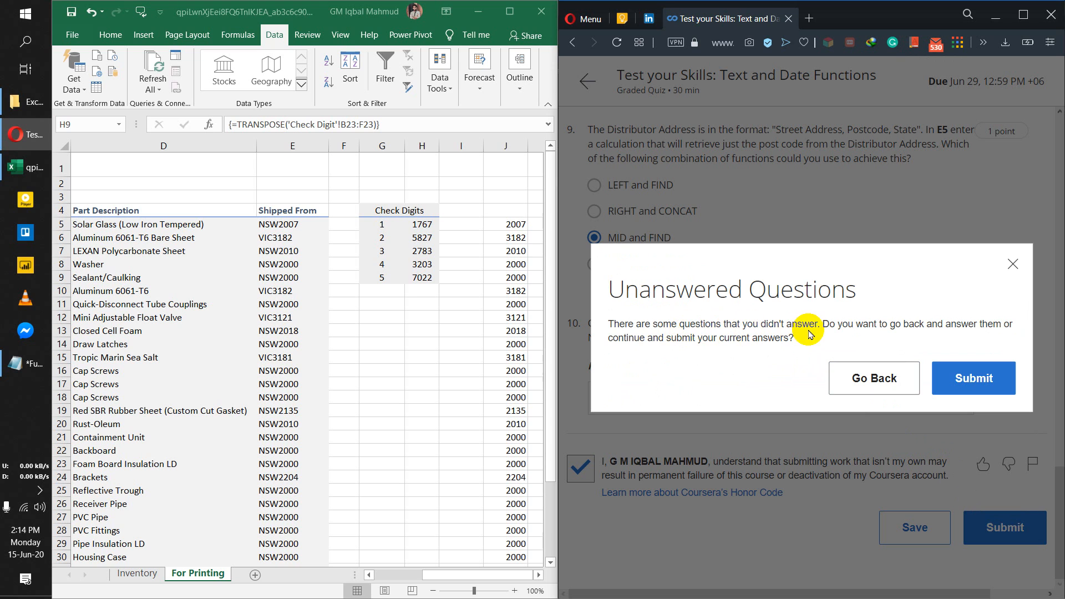
pyautogui.click(885, 378)
# Look back through the quiz for unanswered questions and read question 6 about lower-case Distributor Codes.
pyautogui.scroll(10, 811, 362)
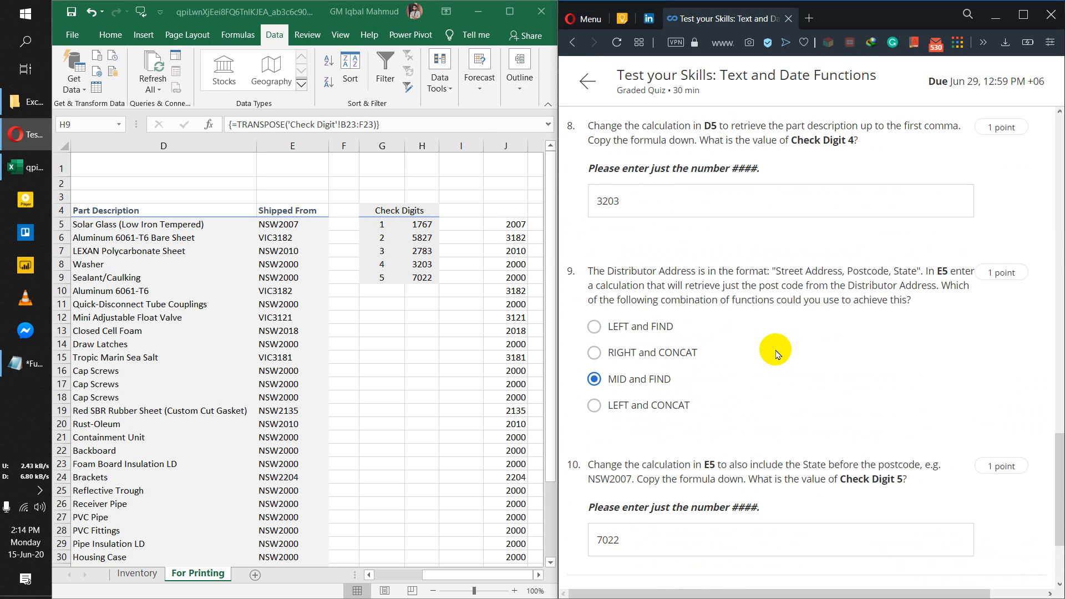
pyautogui.scroll(2, 774, 349)
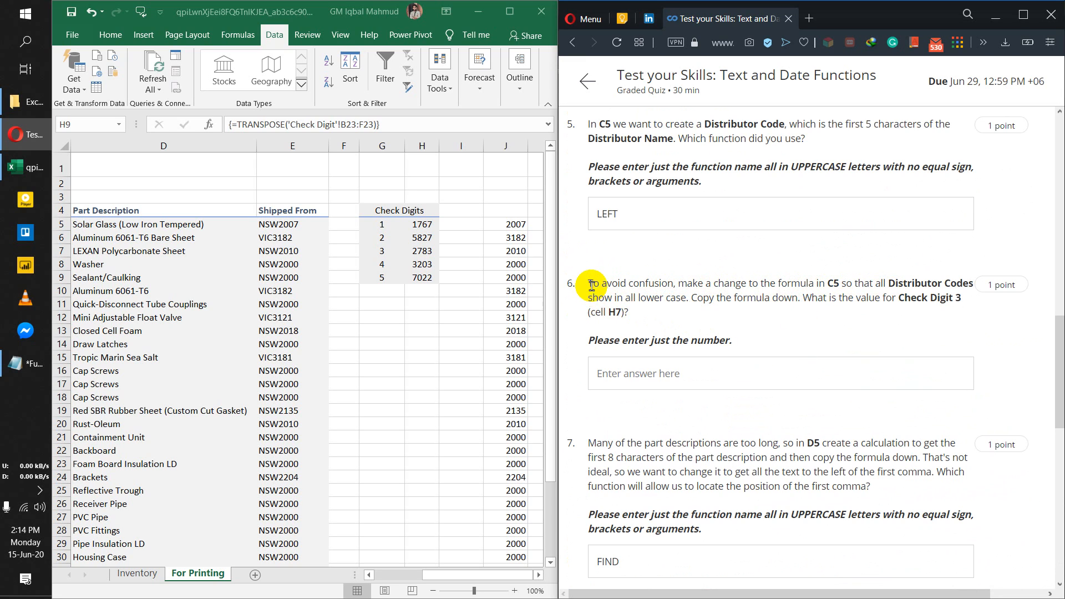
pyautogui.moveTo(595, 284); pyautogui.dragTo(674, 284)
pyautogui.click(724, 299)
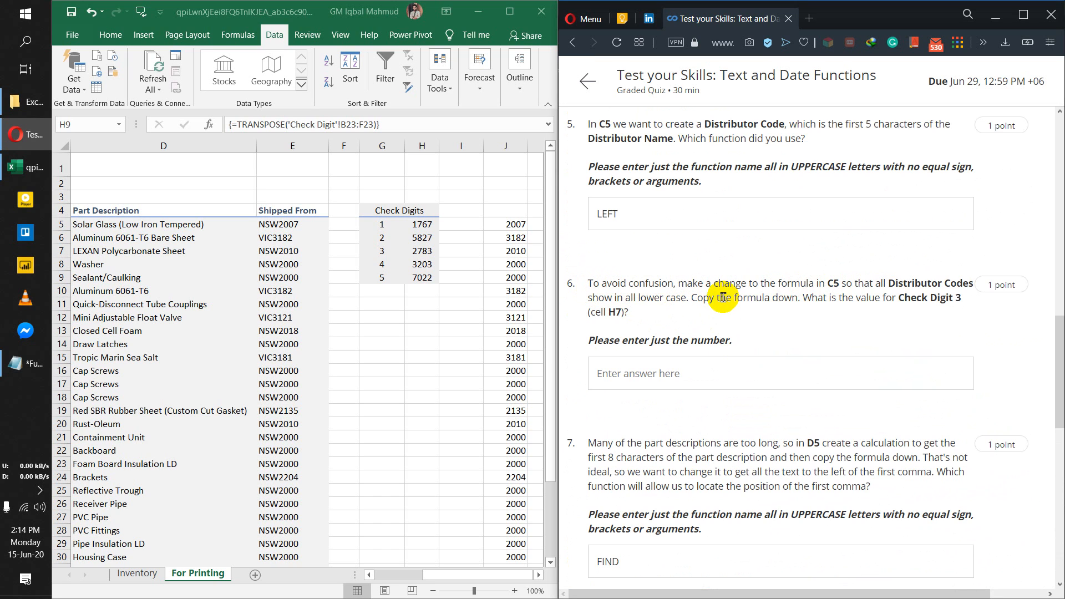